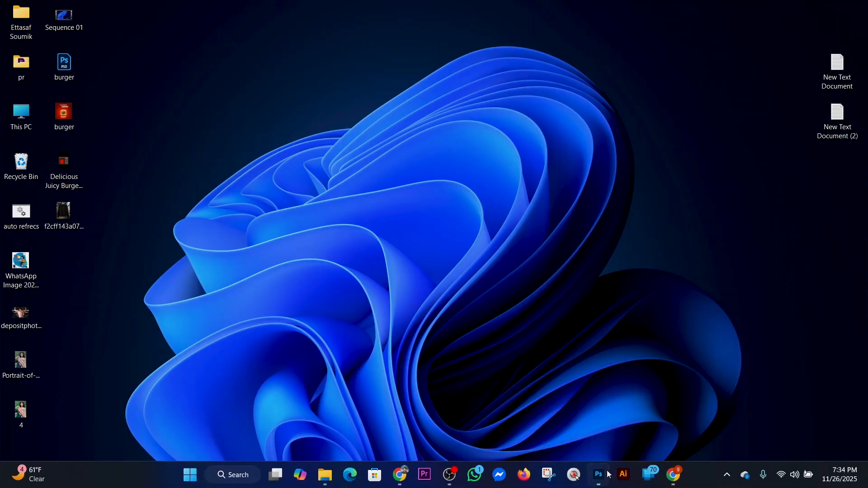
# Step: Switch to Photoshop and look through the group of healing and retouching tools
pyautogui.click(609, 475)
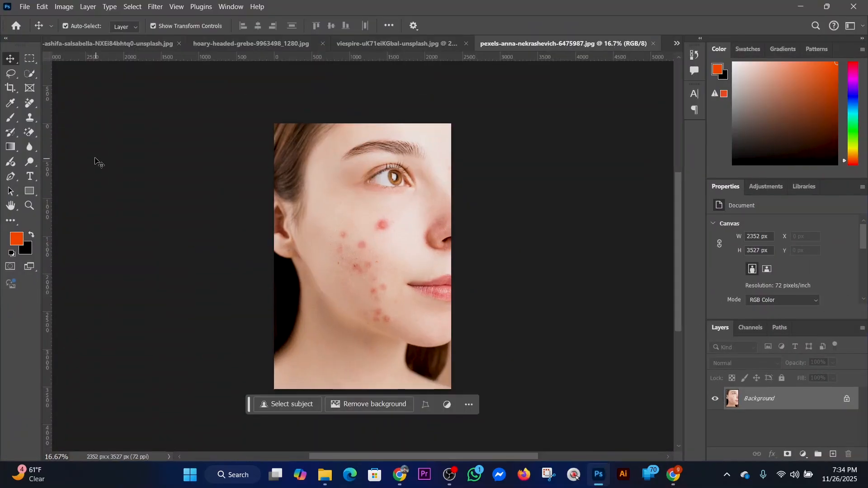
pyautogui.click(30, 105)
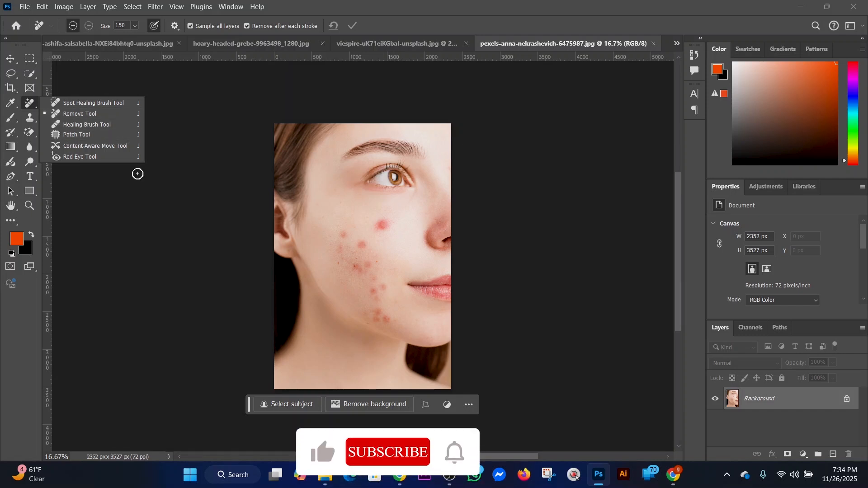
pyautogui.press('Escape')
pyautogui.press('v')
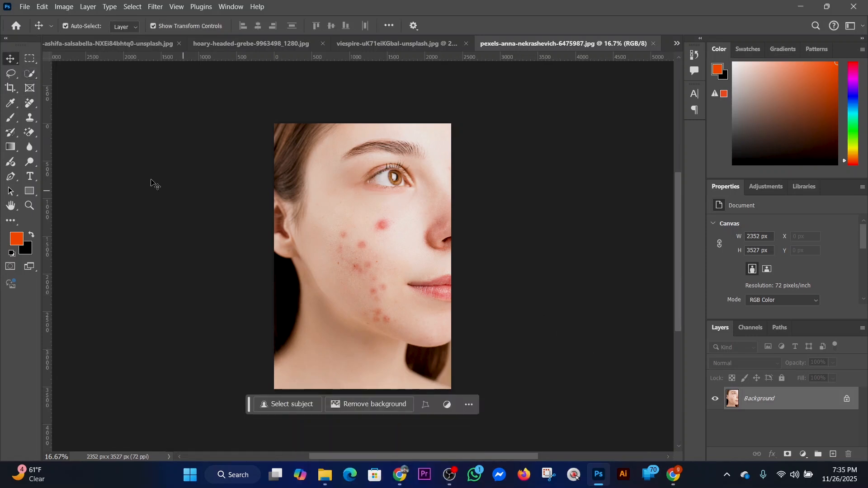
pyautogui.click(26, 103)
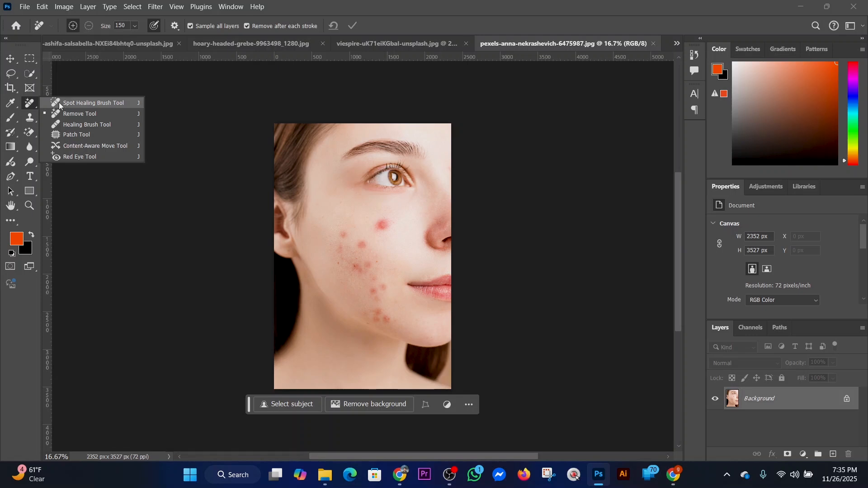
pyautogui.click(10, 59)
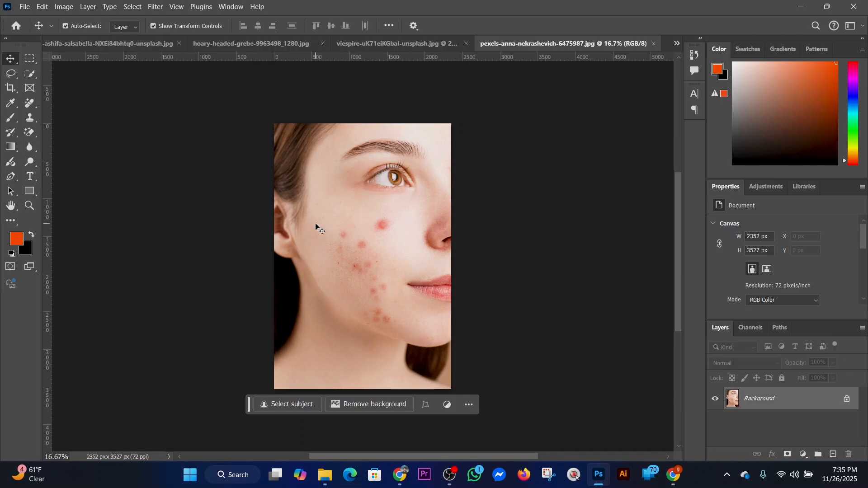
pyautogui.click(25, 109)
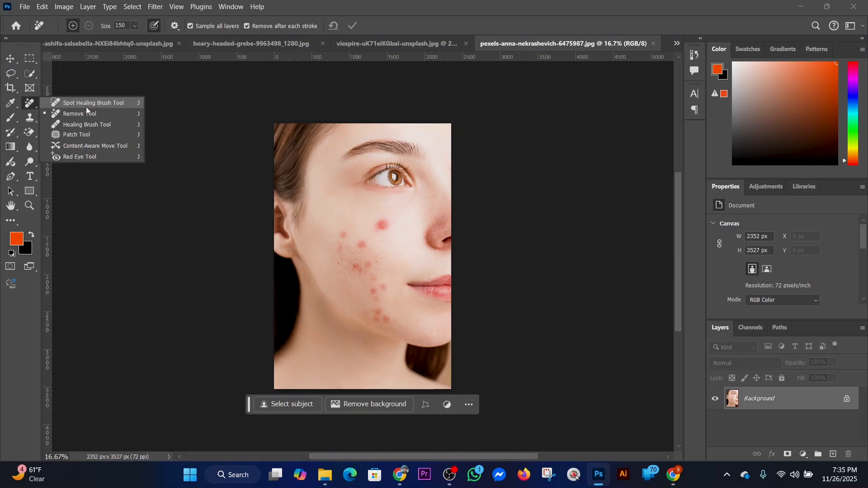
pyautogui.press('v')
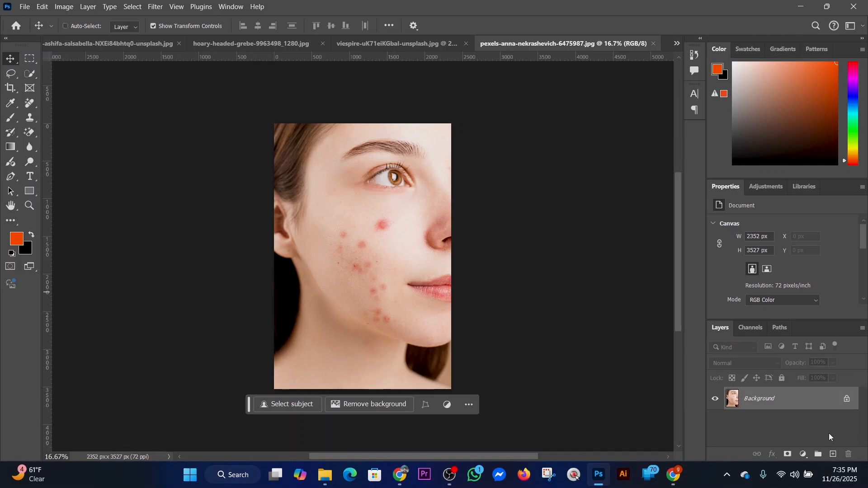
# Step: Duplicate the Background layer and choose the Spot Healing Brush Tool
pyautogui.hotkey('ctrl', 'j')
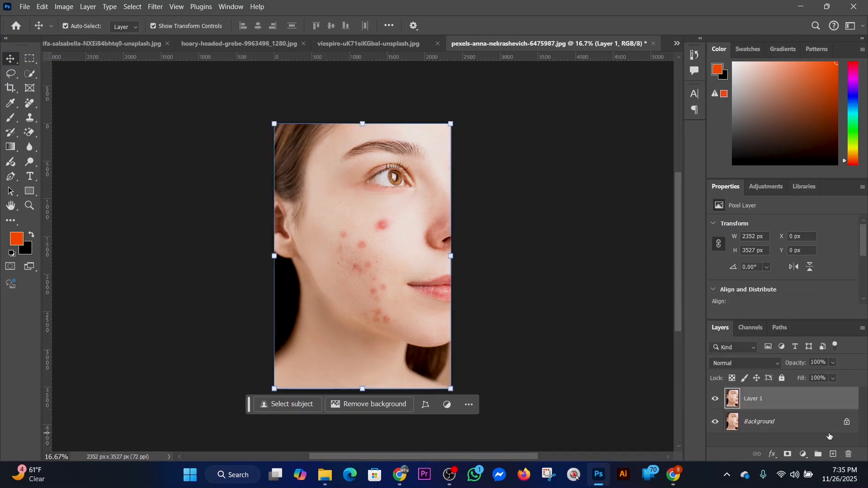
pyautogui.click(31, 104)
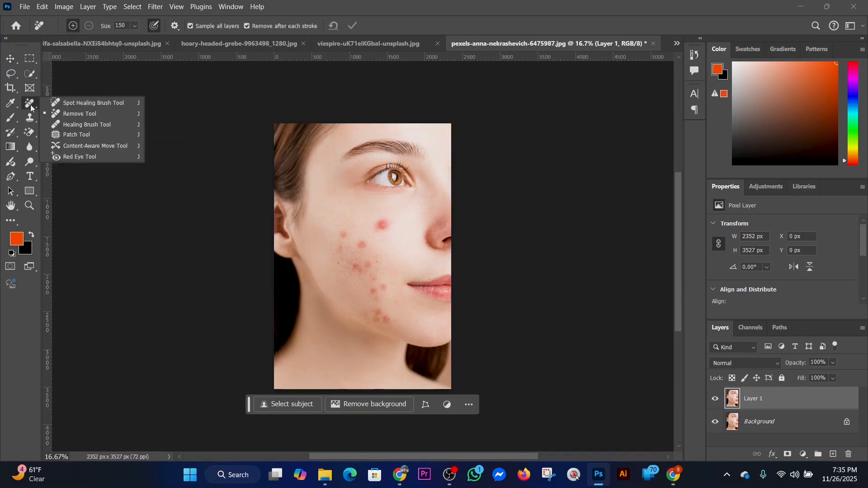
pyautogui.click(114, 103)
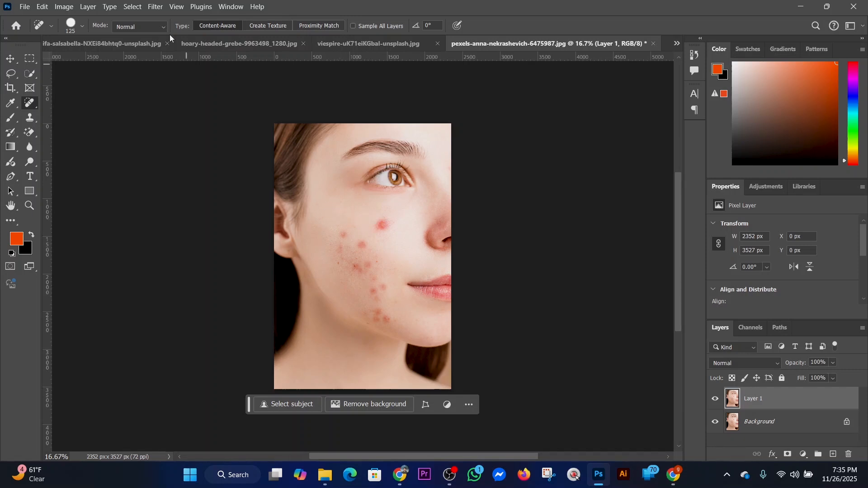
# Step: Look over the Spot Healing Brush's presets and its size, hardness and spacing settings
pyautogui.click(51, 24)
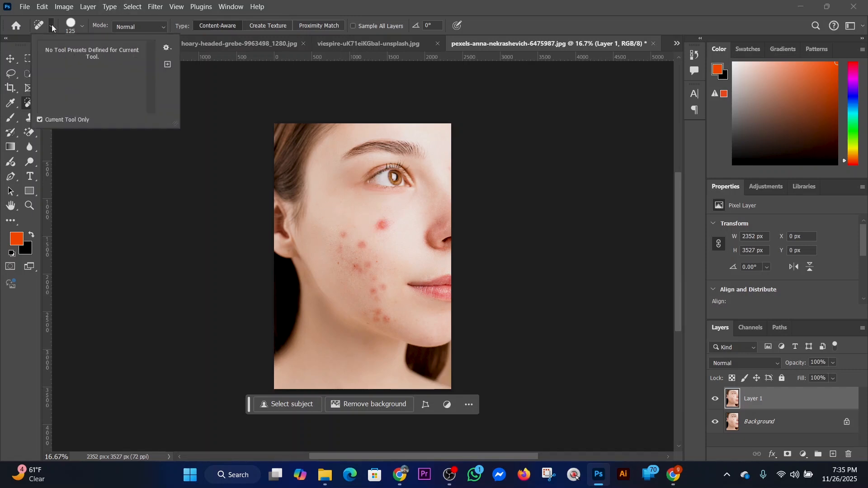
pyautogui.click(82, 26)
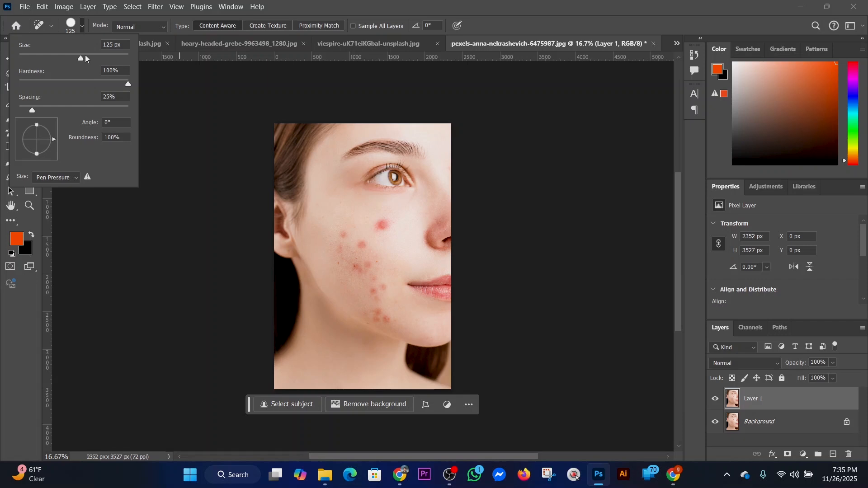
pyautogui.click(82, 26)
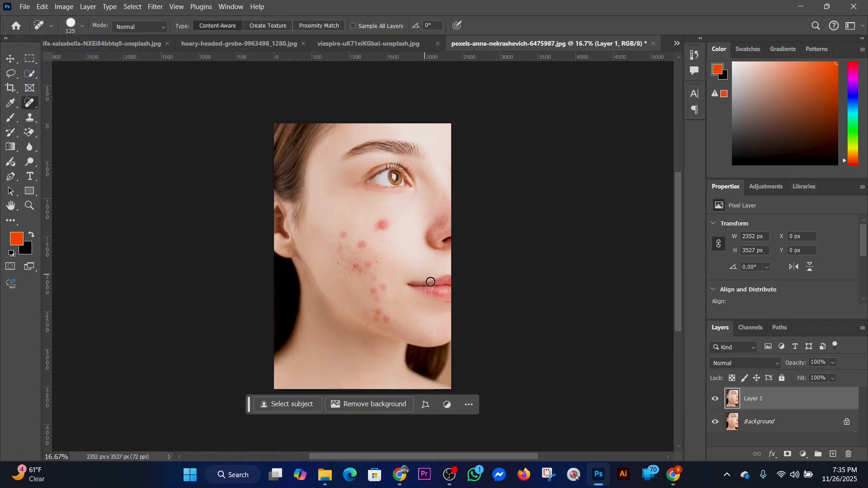
pyautogui.click(573, 474)
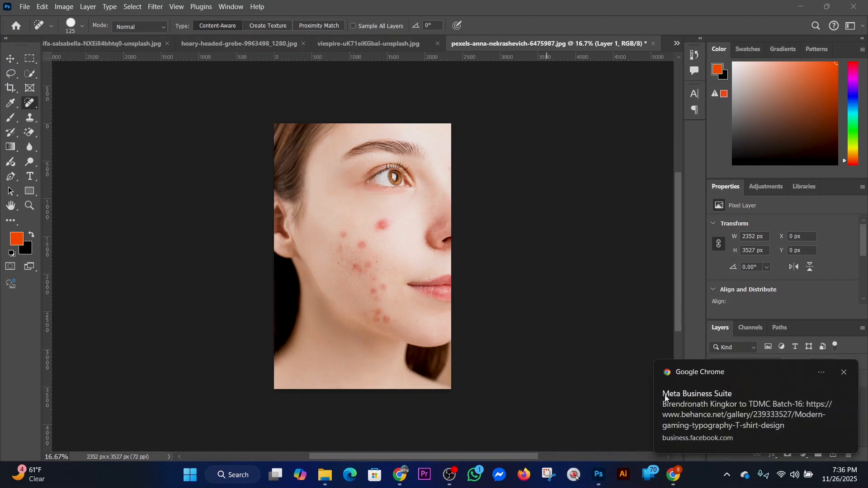
pyautogui.click(607, 119)
# Step: Enlarge the Spot Healing Brush to 300 px
pyautogui.press(']')
pyautogui.press(']')
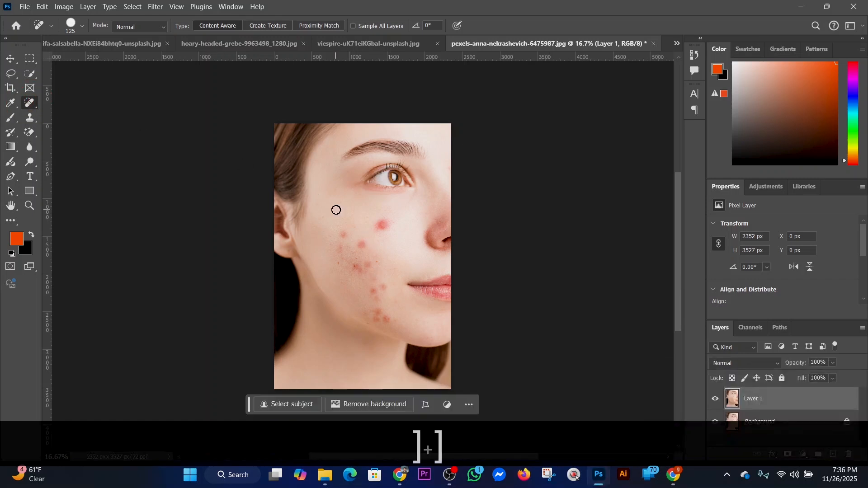
pyautogui.press(']')
pyautogui.press(']')
pyautogui.press(']')
pyautogui.press(']')
pyautogui.press(']')
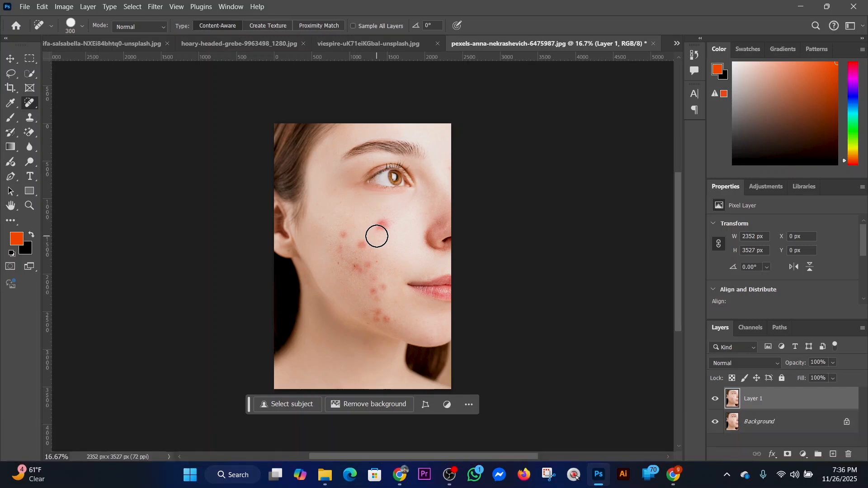
# Step: Set the brush size to 175 px and heal the large red blemish on the cheek below the eye
pyautogui.press('[')
pyautogui.press('[')
pyautogui.press('[')
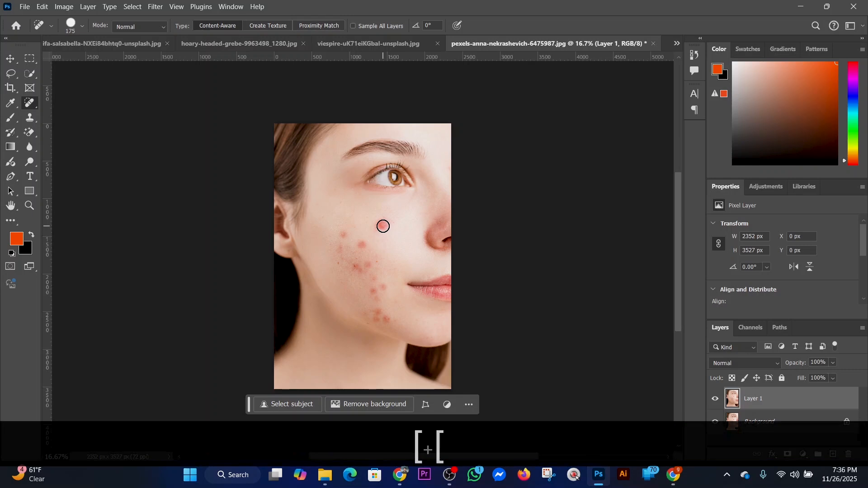
pyautogui.press(']')
pyautogui.press('[')
pyautogui.click(382, 226)
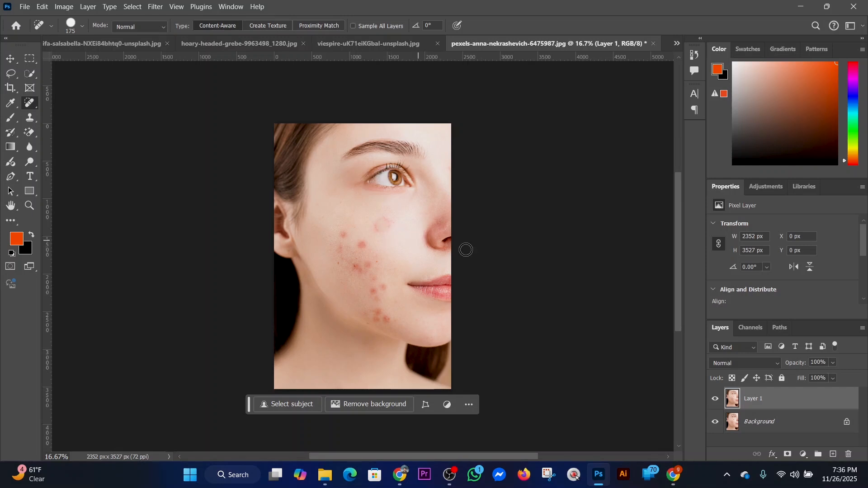
# Step: Compare the healed cheek with the original by toggling Layer 1's visibility, and undo the healing of the blemish below the eye
pyautogui.click(715, 399)
pyautogui.click(714, 399)
pyautogui.hotkey('ctrl', 'z')
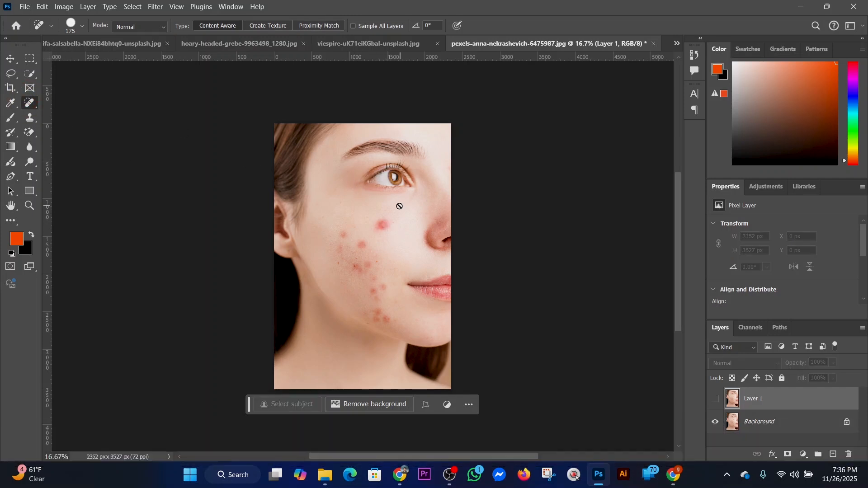
pyautogui.click(715, 399)
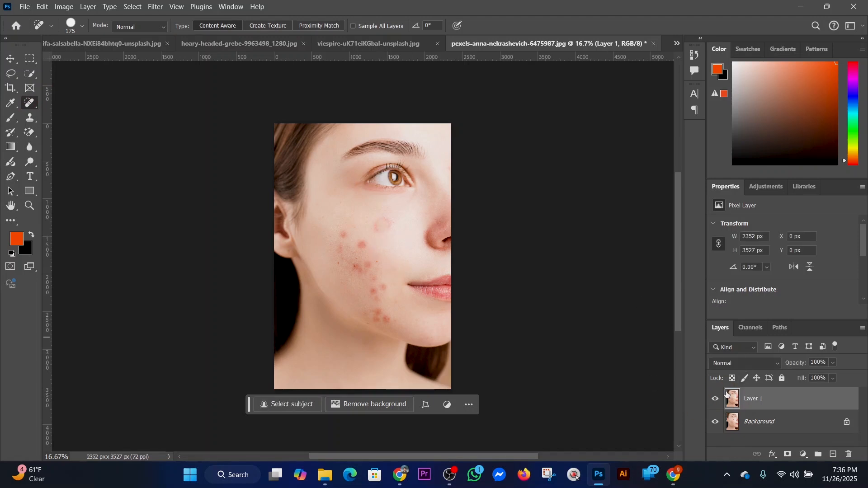
pyautogui.hotkey('ctrl', 'z')
pyautogui.hotkey('ctrl', 'z')
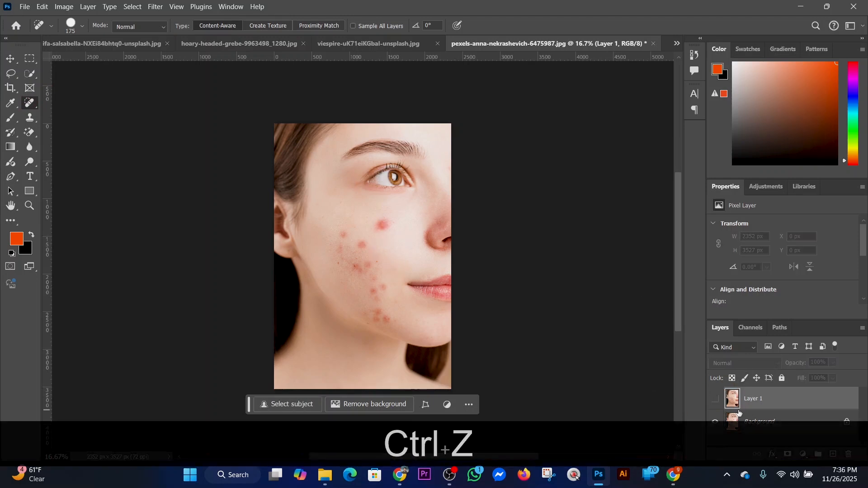
pyautogui.hotkey('ctrl', 'z')
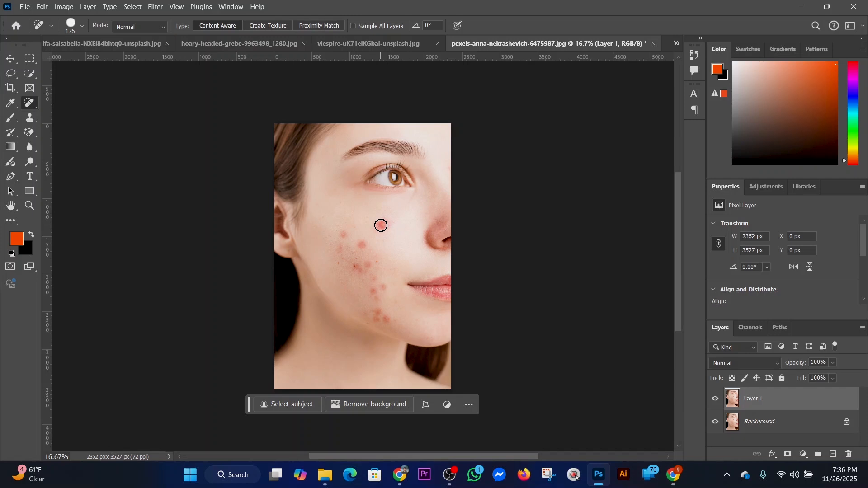
# Step: Set the brush size to 200 px and heal the large red blemish below the eye
pyautogui.press(']')
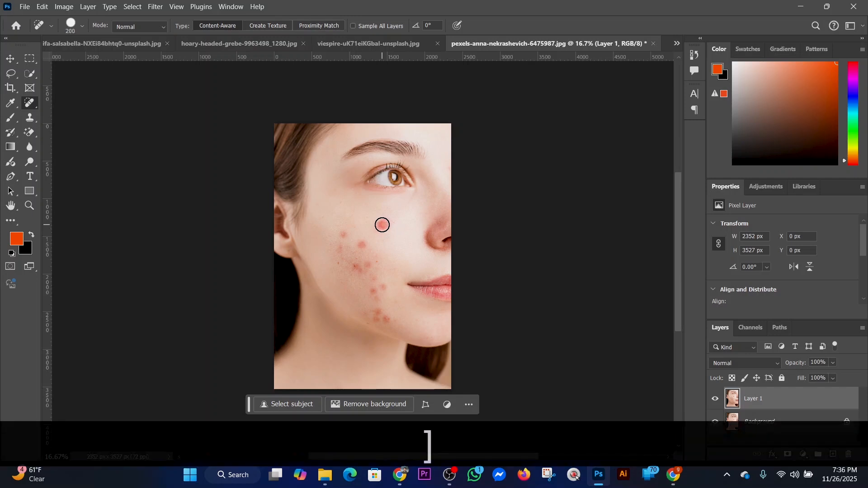
pyautogui.click(383, 225)
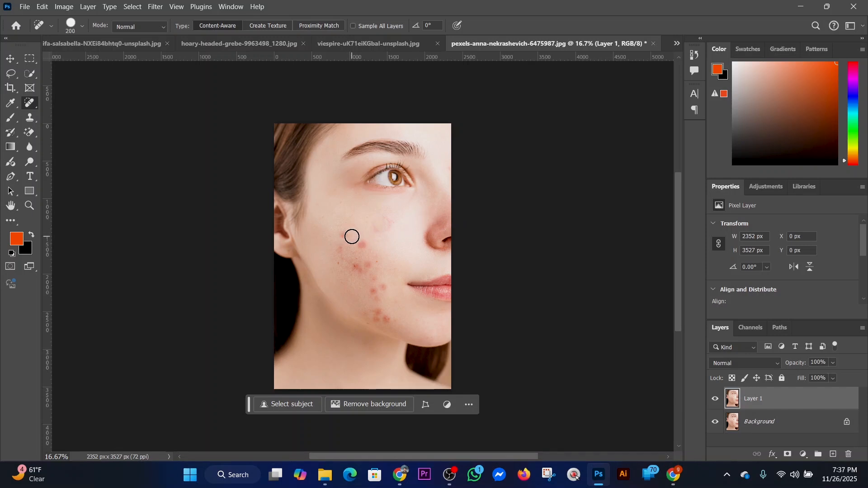
# Step: Heal the upper outer-cheek spot with a 125 px brush and the neighbouring red spot with a 150 px brush
pyautogui.press('[')
pyautogui.press('[')
pyautogui.press('[')
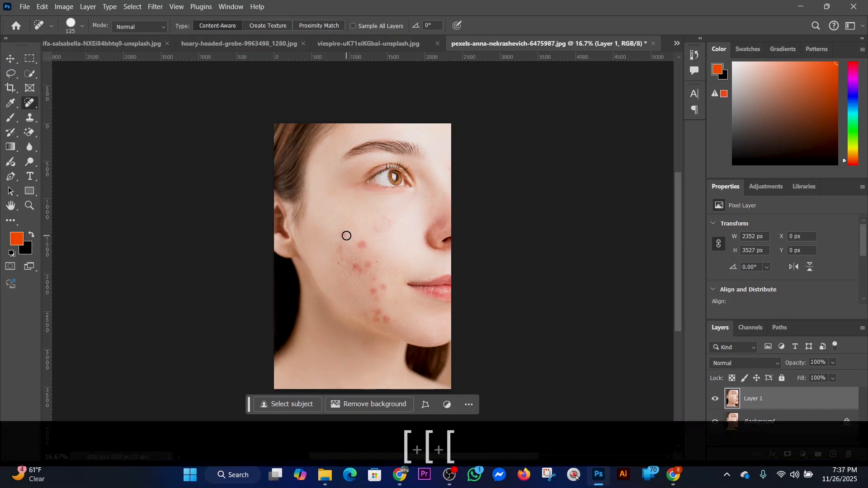
pyautogui.click(346, 235)
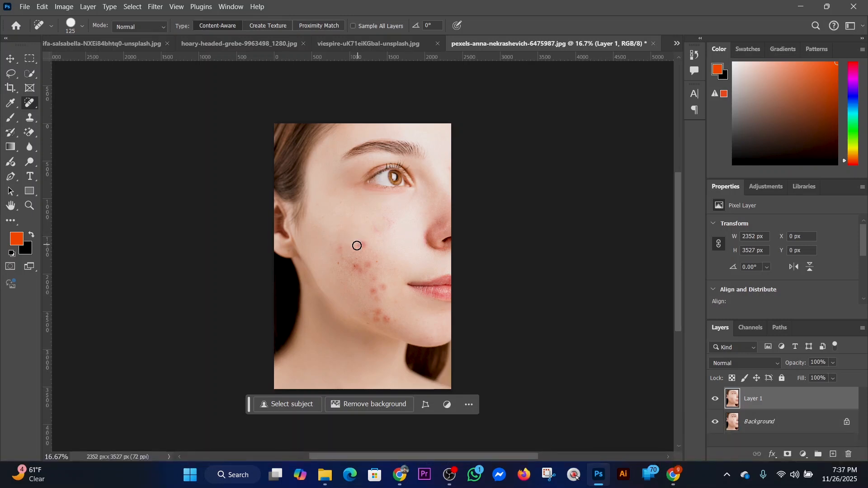
pyautogui.press(']')
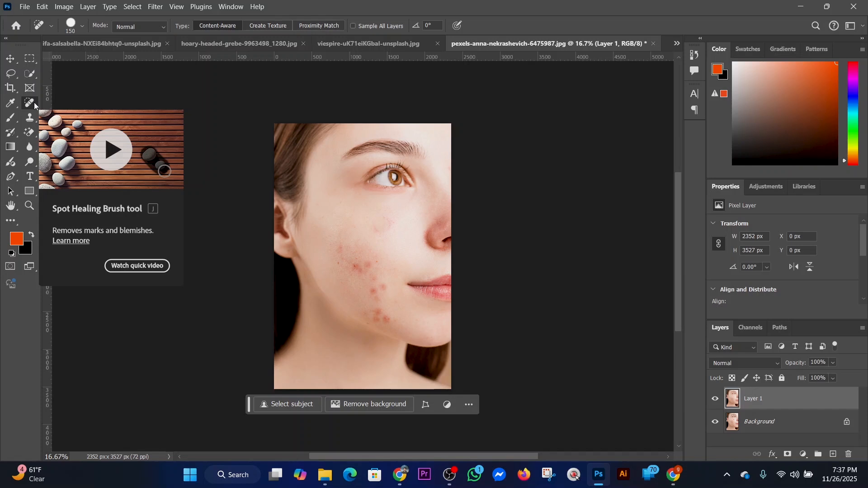
# Step: Compare the retouched cheek with the original by hiding and showing Layer 1, and view the list of healing tools
pyautogui.click(715, 399)
pyautogui.click(716, 400)
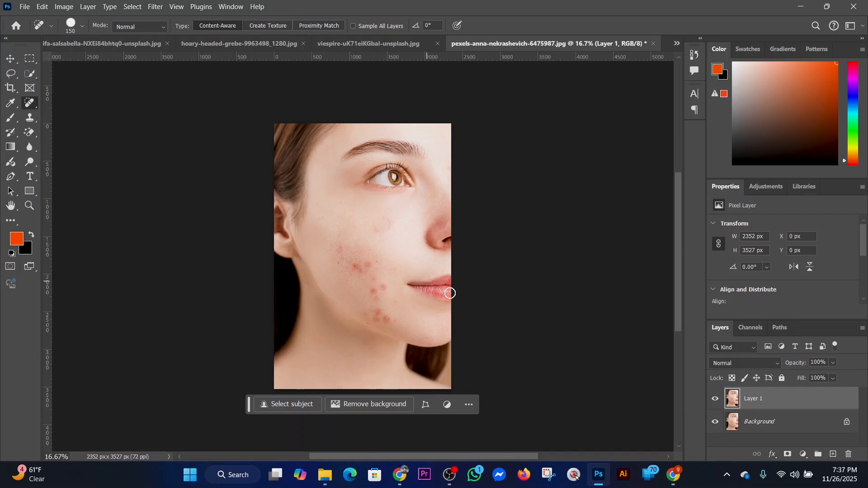
pyautogui.rightClick(26, 106)
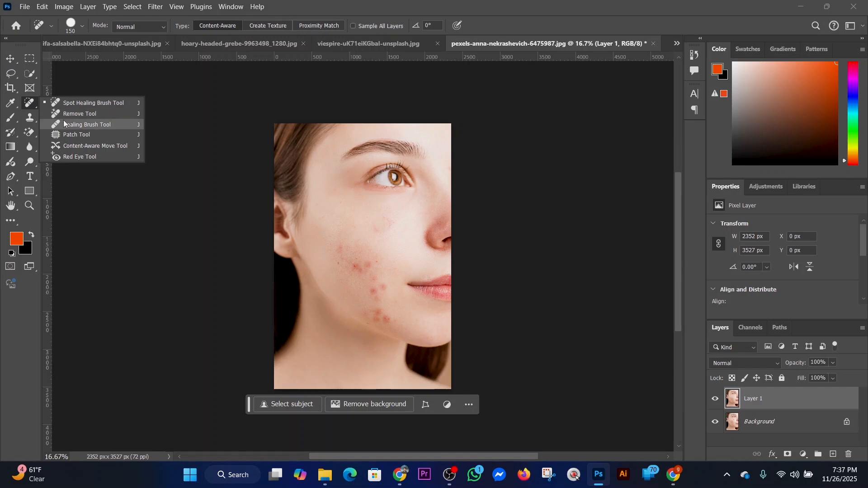
pyautogui.click(32, 100)
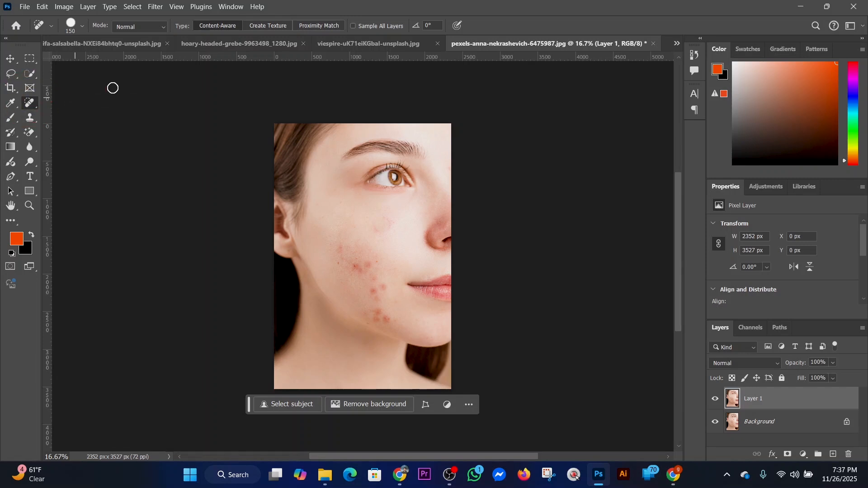
# Step: Switch to the open front-facing portrait with red blemished cheeks and delete its Layer 1
pyautogui.click(97, 45)
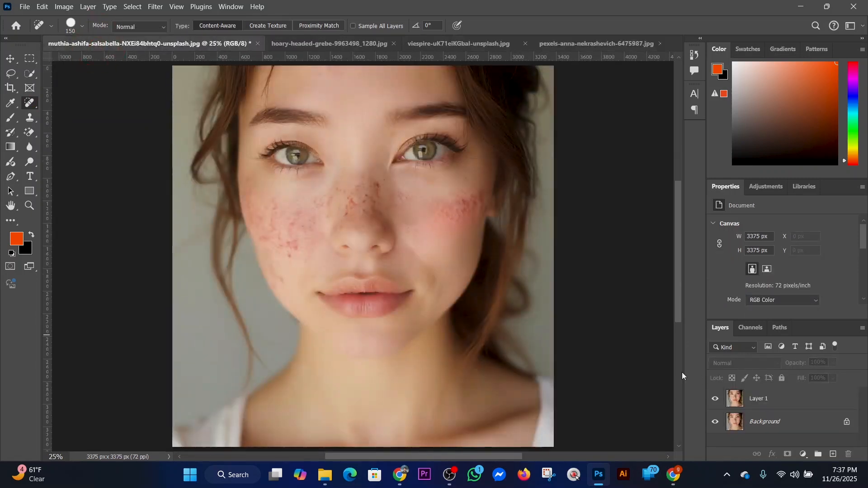
pyautogui.click(782, 400)
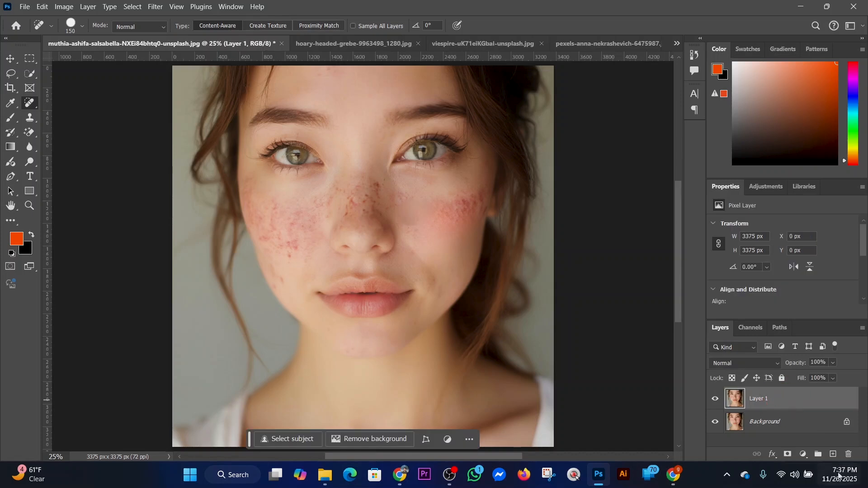
pyautogui.click(849, 455)
pyautogui.click(414, 186)
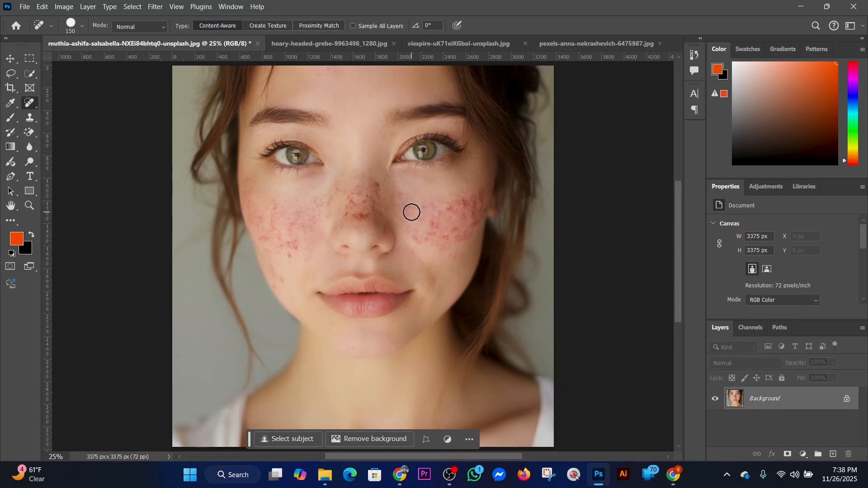
# Step: Keep the Spot Healing Brush as the active tool and duplicate the Background layer of the portrait
pyautogui.rightClick(38, 107)
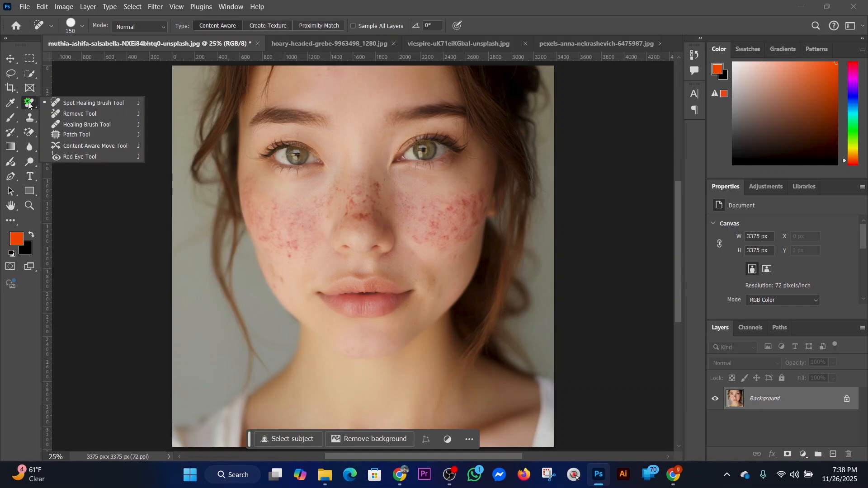
pyautogui.click(66, 104)
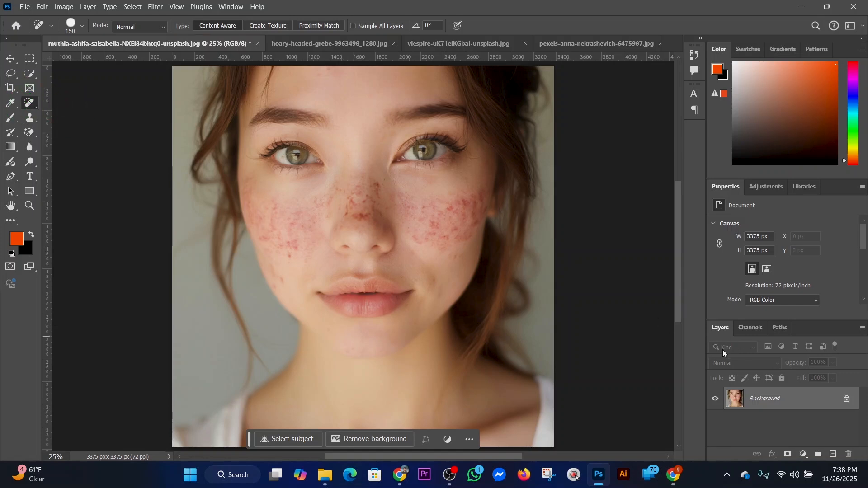
pyautogui.hotkey('ctrl', 'j')
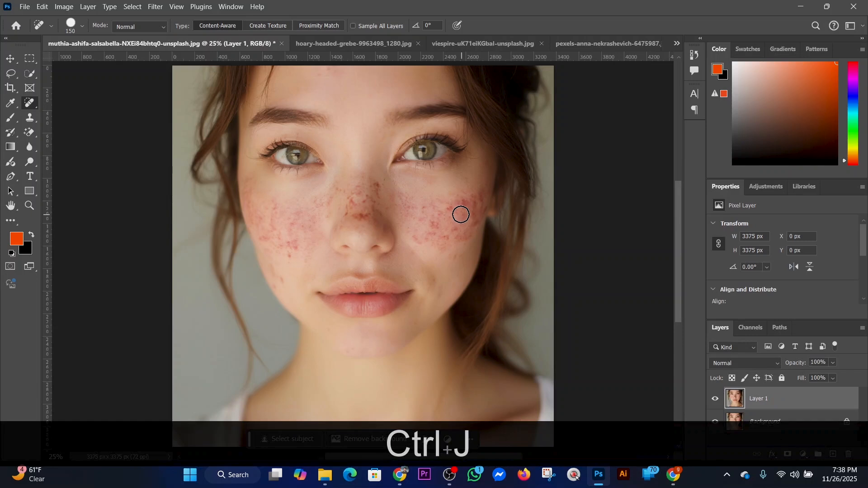
# Step: Try the Spot Healing Brush at 200 px on the red patch of the subject's left cheek, and undo both strokes
pyautogui.press(']')
pyautogui.press(']')
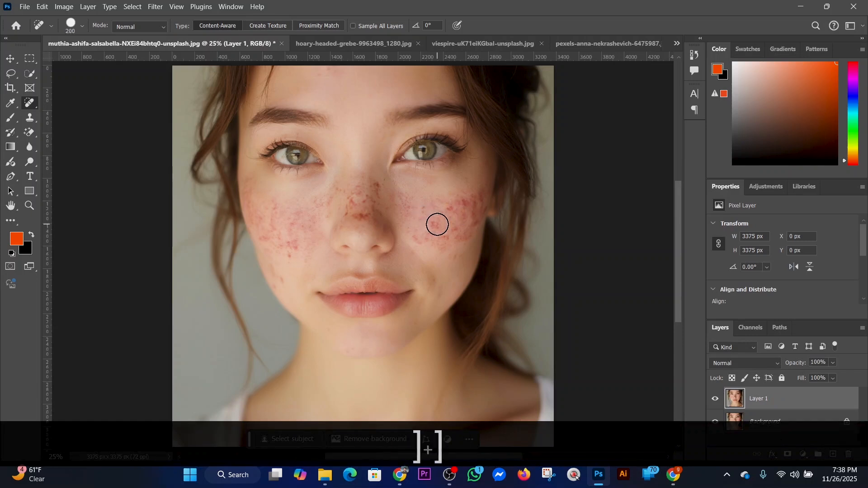
pyautogui.moveTo(427, 210)
pyautogui.mouseDown()
pyautogui.moveTo(446, 231)
pyautogui.moveTo(462, 227)
pyautogui.mouseUp()
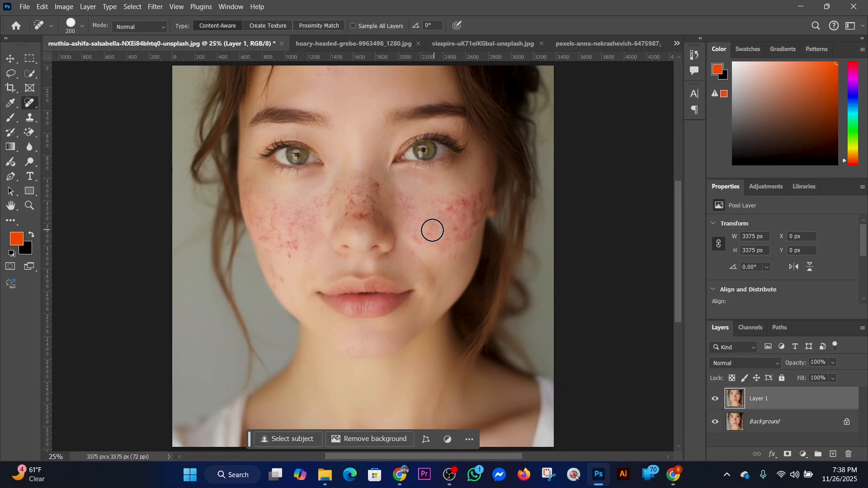
pyautogui.moveTo(430, 207)
pyautogui.mouseDown()
pyautogui.moveTo(465, 225)
pyautogui.moveTo(460, 229)
pyautogui.mouseUp()
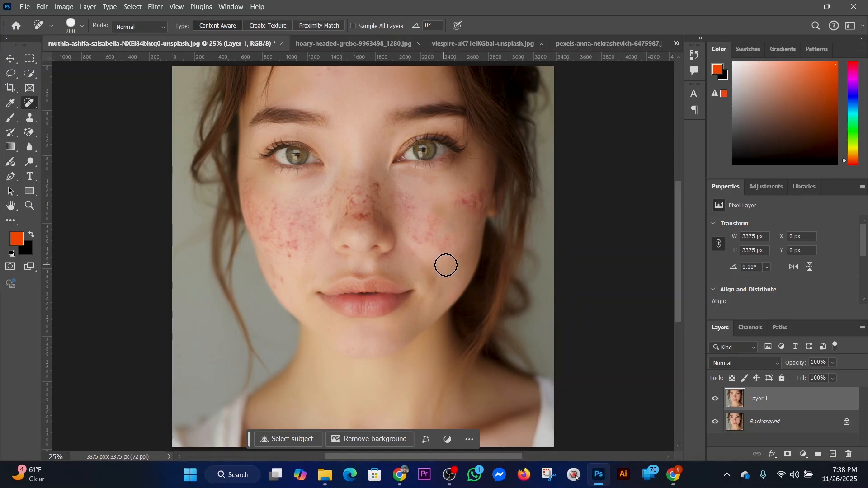
pyautogui.hotkey('ctrl', 'z')
pyautogui.hotkey('ctrl', 'z')
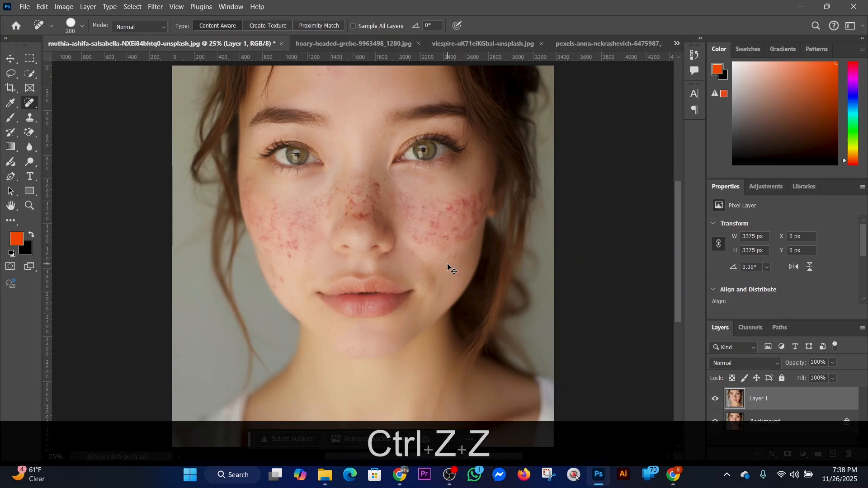
# Step: Switch to the Healing Brush Tool and dismiss the browser notification
pyautogui.rightClick(36, 103)
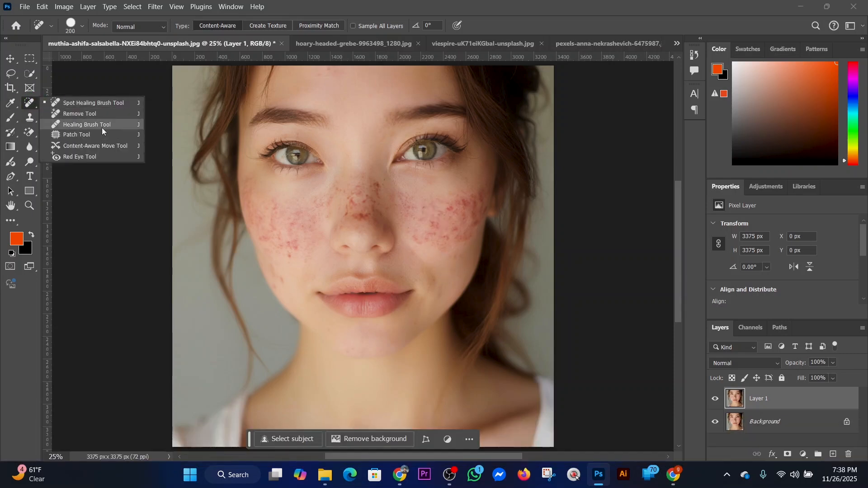
pyautogui.click(102, 128)
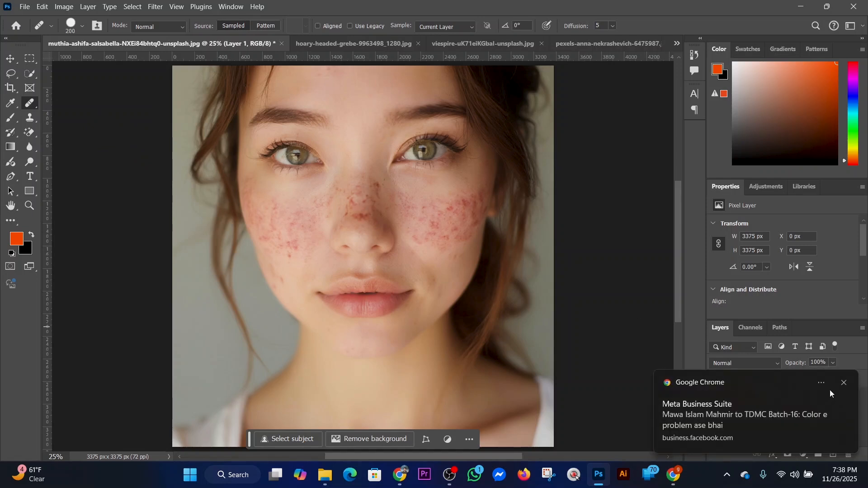
pyautogui.click(844, 384)
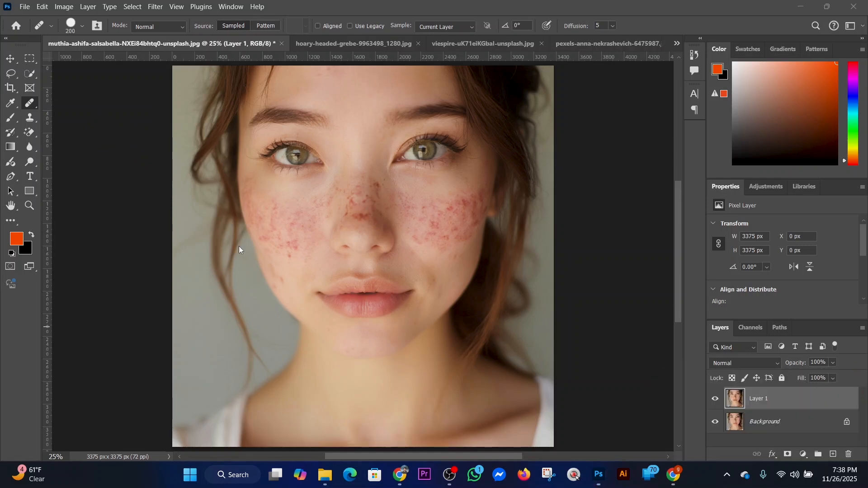
pyautogui.rightClick(36, 106)
pyautogui.click(87, 121)
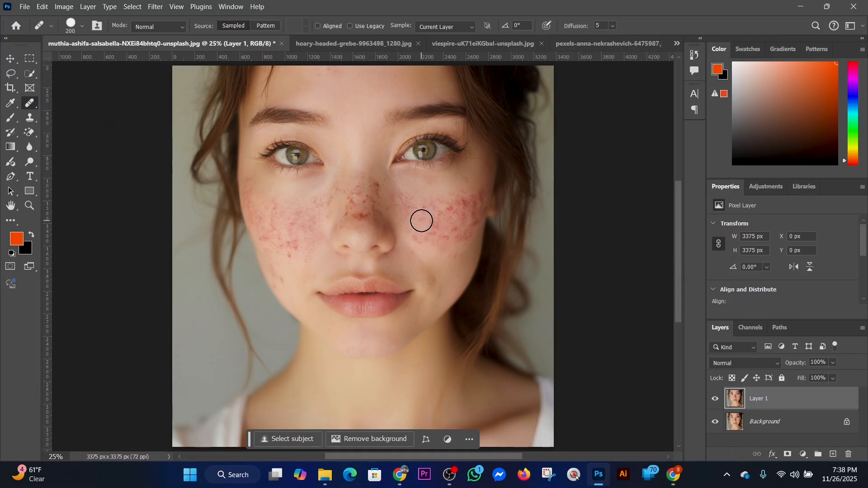
# Step: Try the Healing Brush at 175 px on the subject's left cheek, and undo the strokes
pyautogui.press('[')
pyautogui.press('alt')
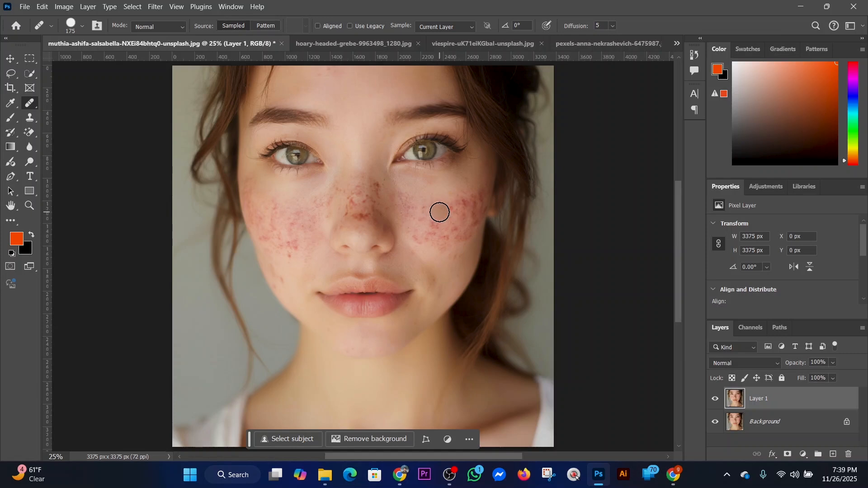
pyautogui.moveTo(443, 228)
pyautogui.mouseDown()
pyautogui.moveTo(455, 221)
pyautogui.moveTo(438, 208)
pyautogui.mouseUp()
pyautogui.click(446, 240)
pyautogui.press('ctrl')
pyautogui.hotkey('ctrl', 'z')
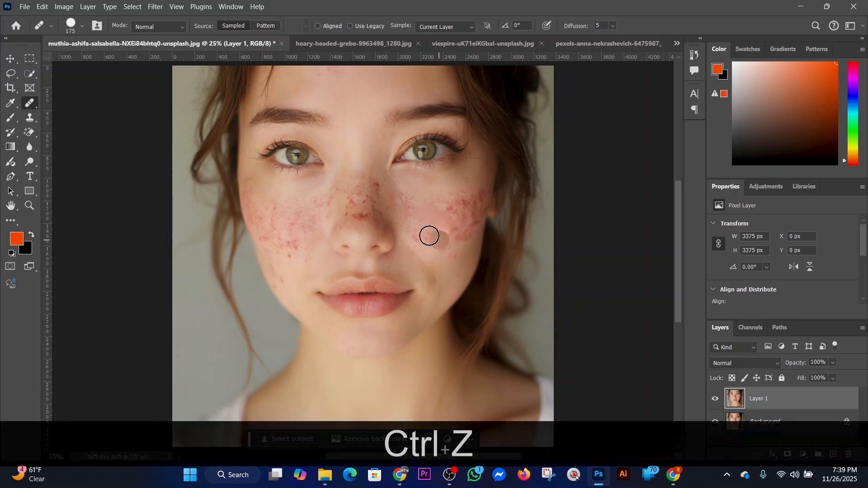
pyautogui.hotkey('ctrl', 'z')
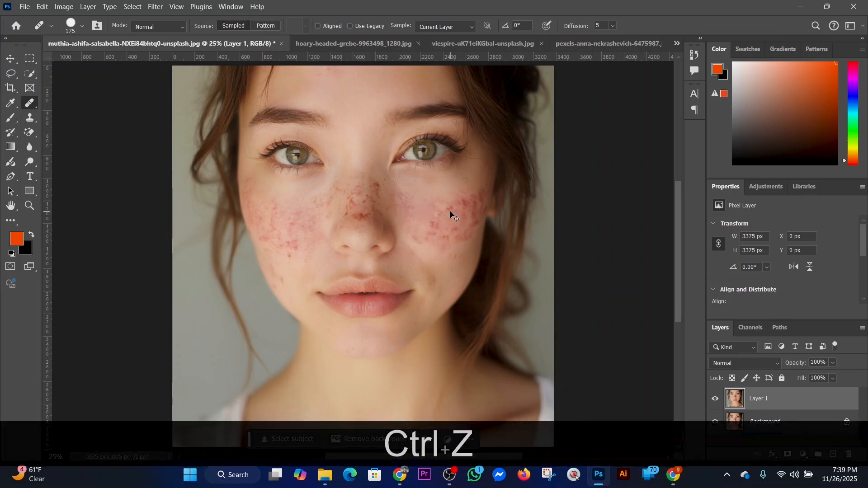
pyautogui.hotkey('ctrl', 'z')
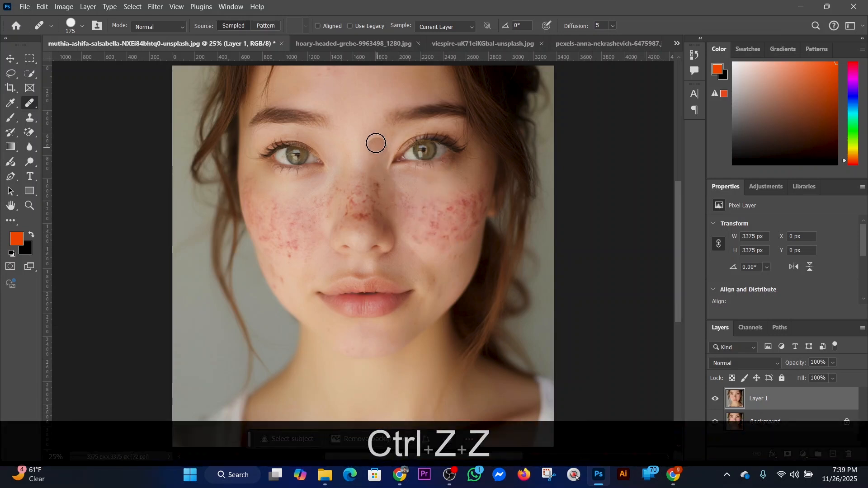
# Step: Sample clean forehead skin above the eyebrow and heal the red patch on the subject's left cheek with a 300 px Healing Brush
pyautogui.press(']')
pyautogui.press(']')
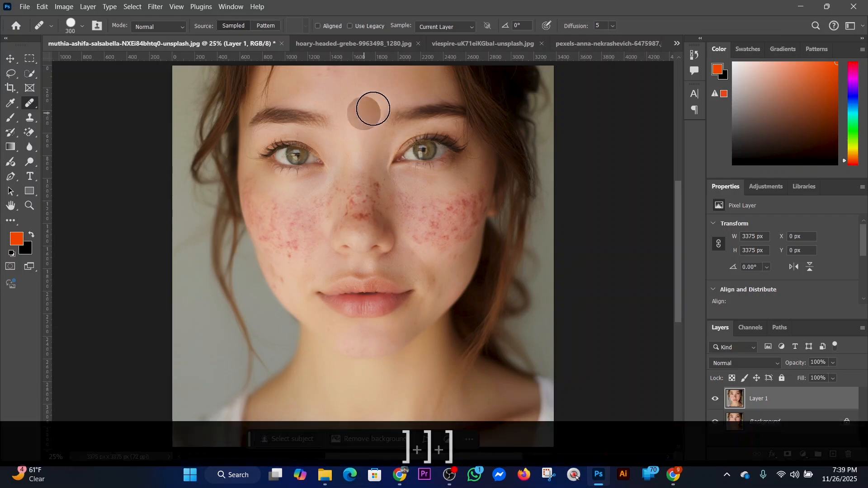
pyautogui.press(']')
pyautogui.press('alt')
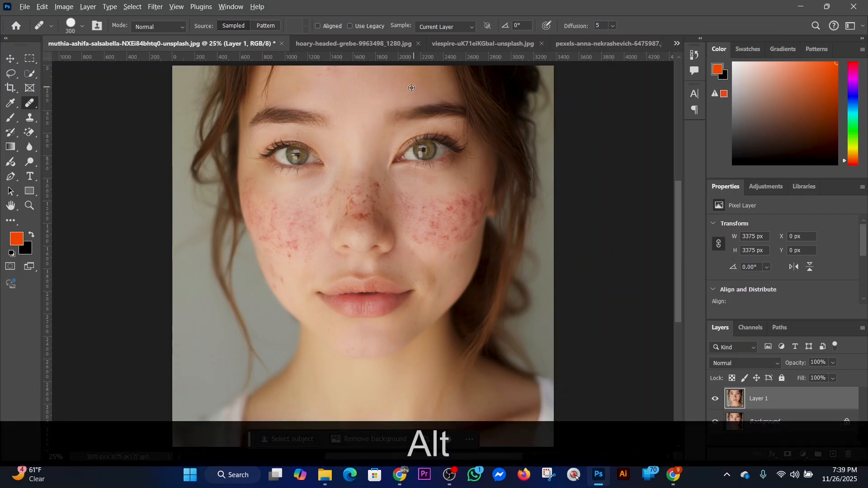
pyautogui.keyDown('alt'); pyautogui.click(411, 88); pyautogui.keyUp('alt')
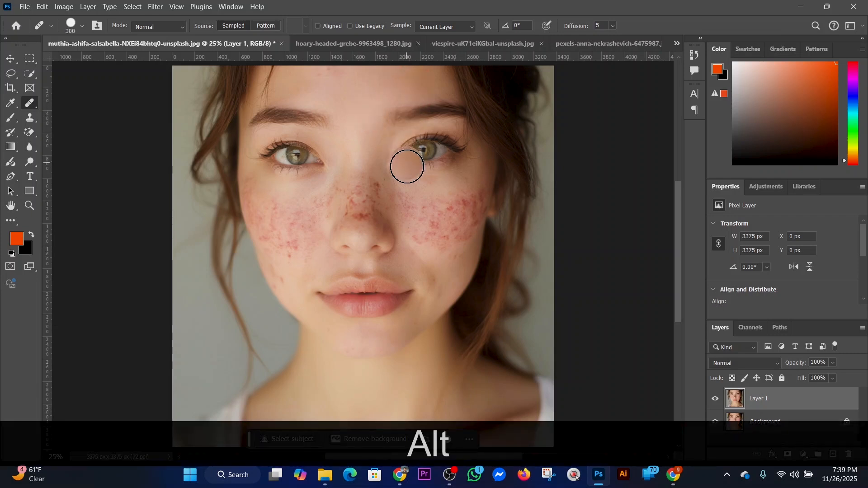
pyautogui.click(440, 221)
pyautogui.click(439, 220)
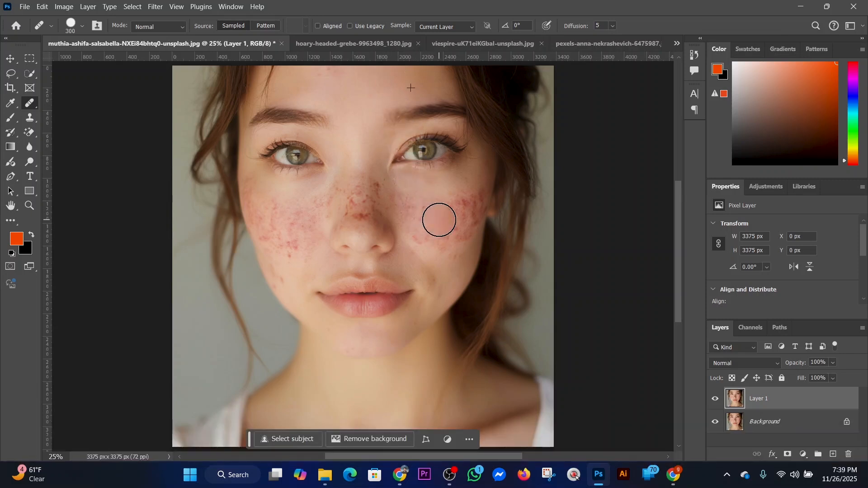
pyautogui.click(441, 221)
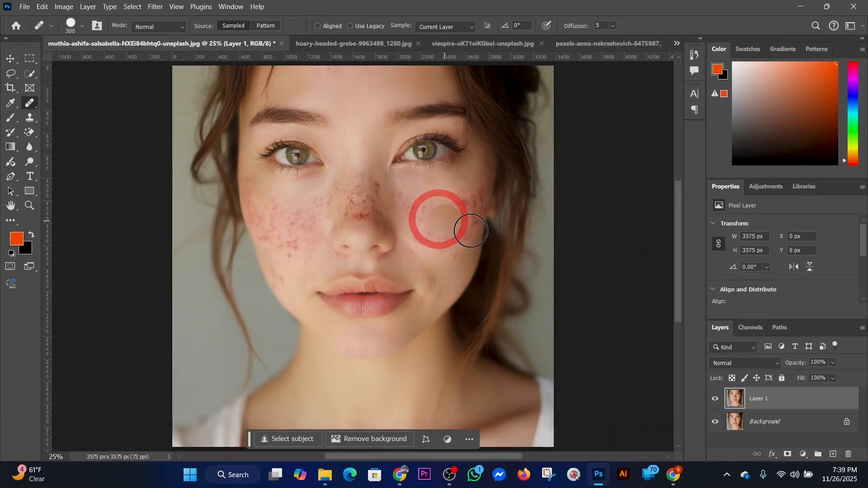
pyautogui.click(467, 205)
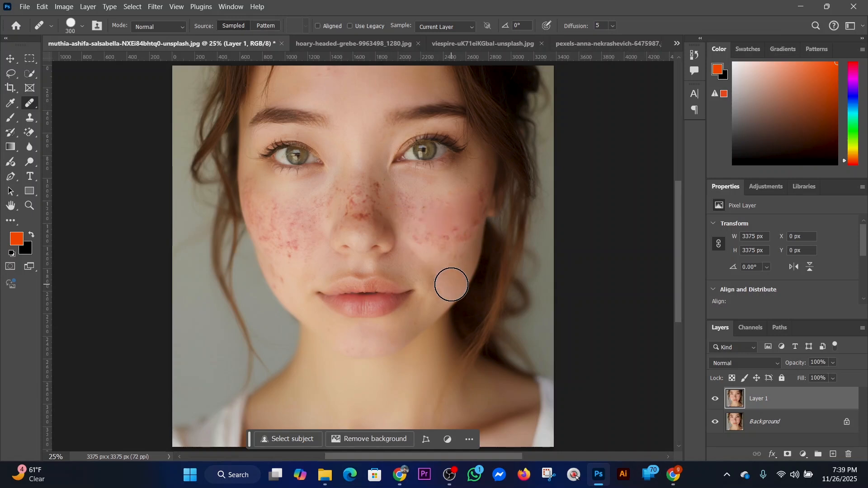
pyautogui.moveTo(438, 205); pyautogui.dragTo(478, 200)
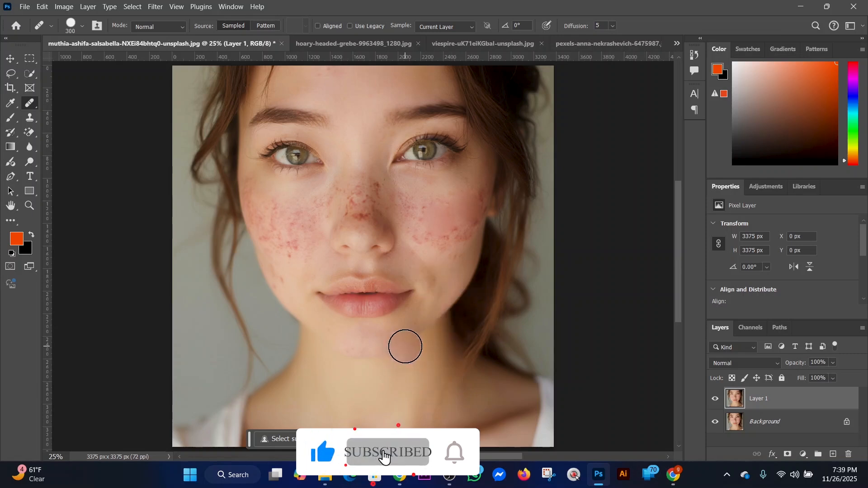
# Step: Reduce the brush size to 175 px and set the foreground color to white (ffffff)
pyautogui.press('[')
pyautogui.press('[')
pyautogui.press('[')
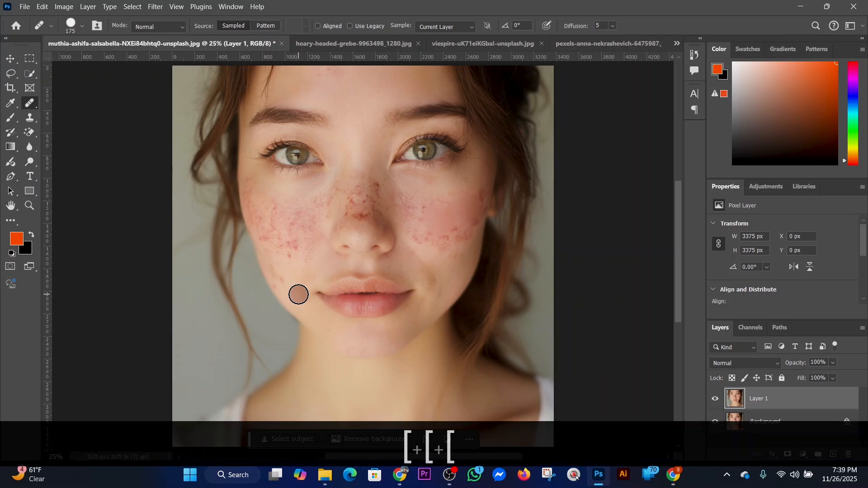
pyautogui.click(17, 239)
pyautogui.click(569, 119)
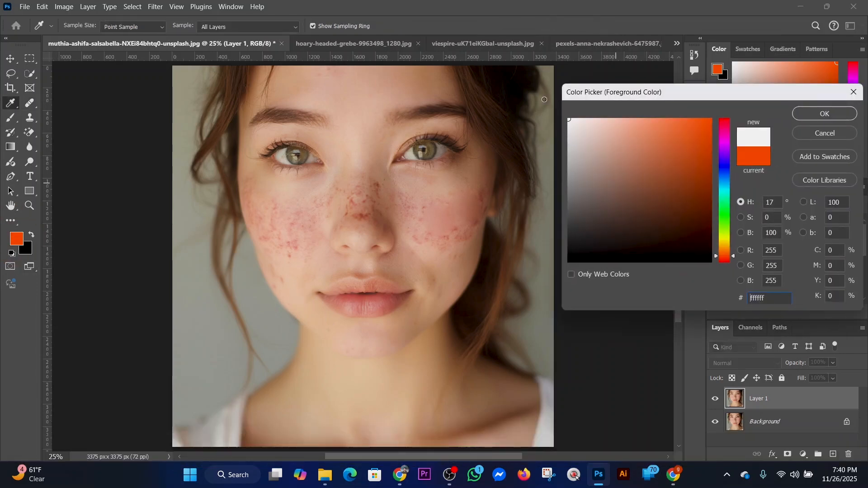
pyautogui.click(821, 114)
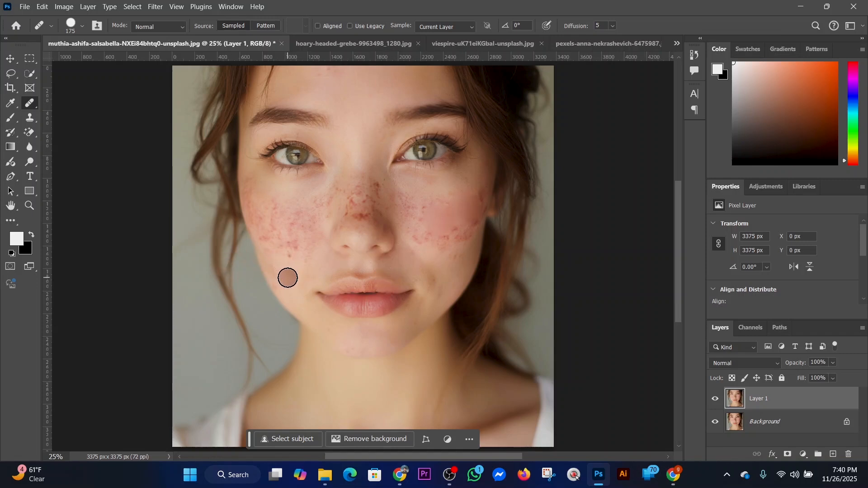
# Step: Sample clean skin near the jaw and heal the red spots on the nose bridge, then the upper forehead and the area above the lips
pyautogui.press('alt')
pyautogui.keyDown('alt'); pyautogui.click(306, 312); pyautogui.keyUp('alt')
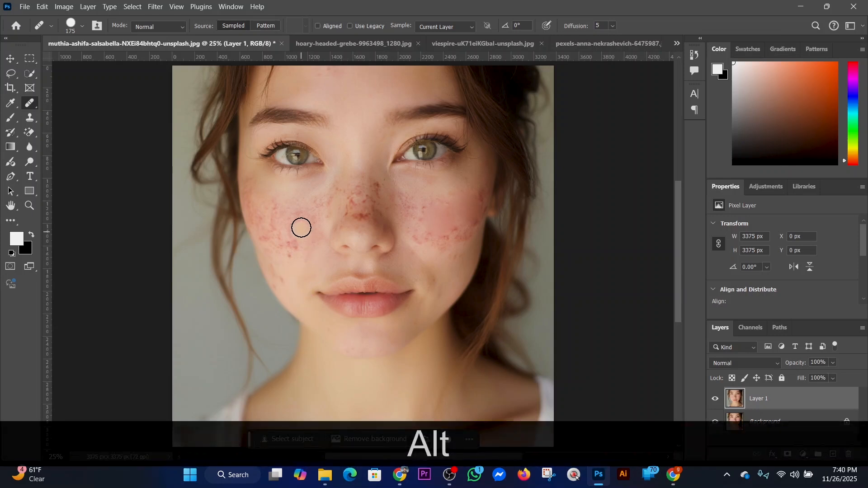
pyautogui.click(367, 215)
pyautogui.click(361, 193)
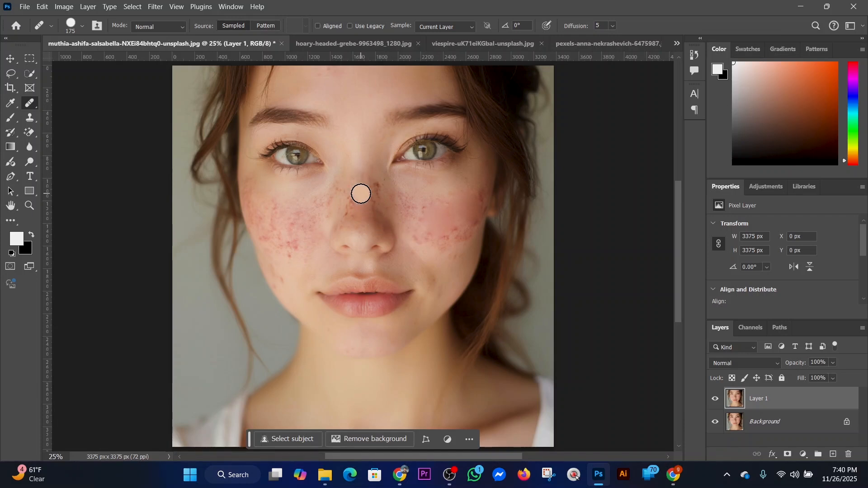
pyautogui.scroll(1, 361, 194)
pyautogui.click(331, 80)
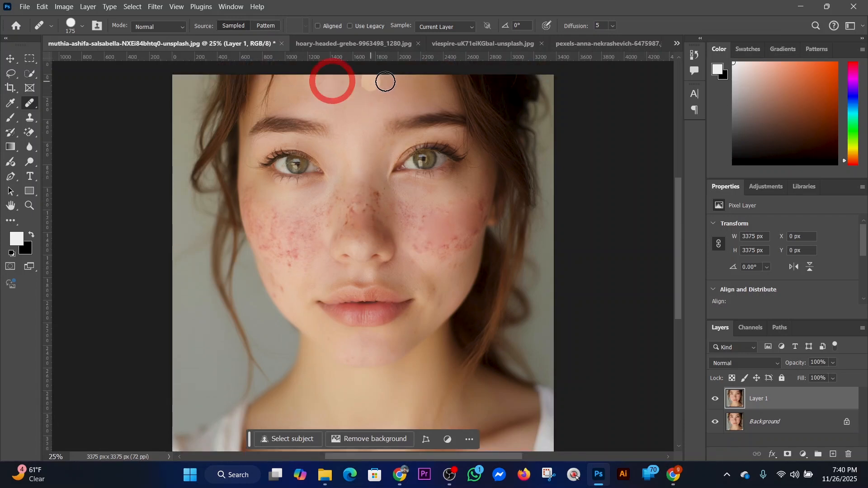
pyautogui.click(383, 281)
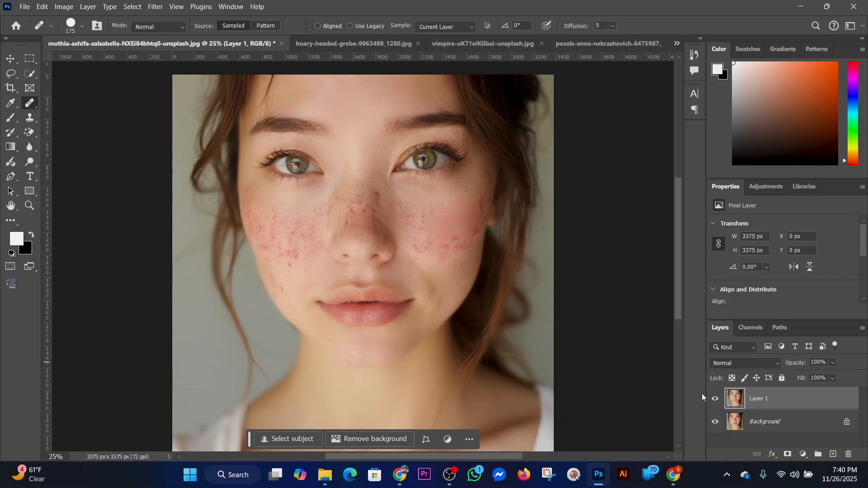
# Step: Compare the healed nose and cheek with the original by hiding and showing Layer 1, and review the available healing tools
pyautogui.click(714, 399)
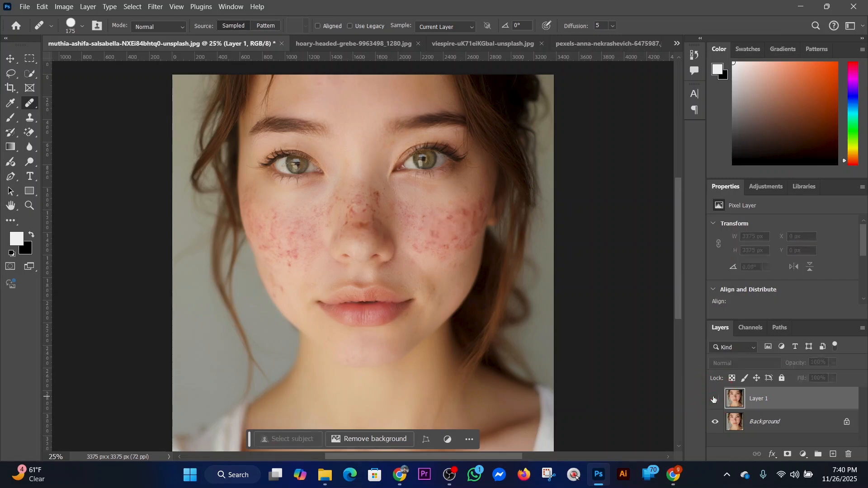
pyautogui.click(715, 399)
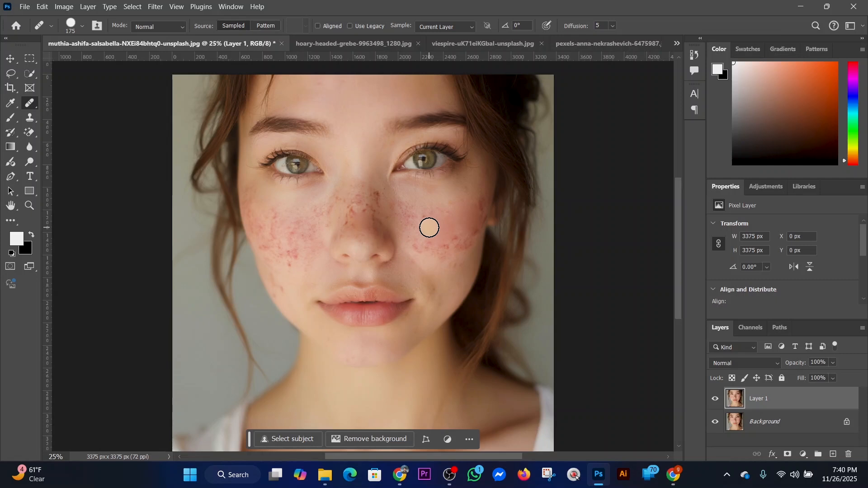
pyautogui.rightClick(29, 103)
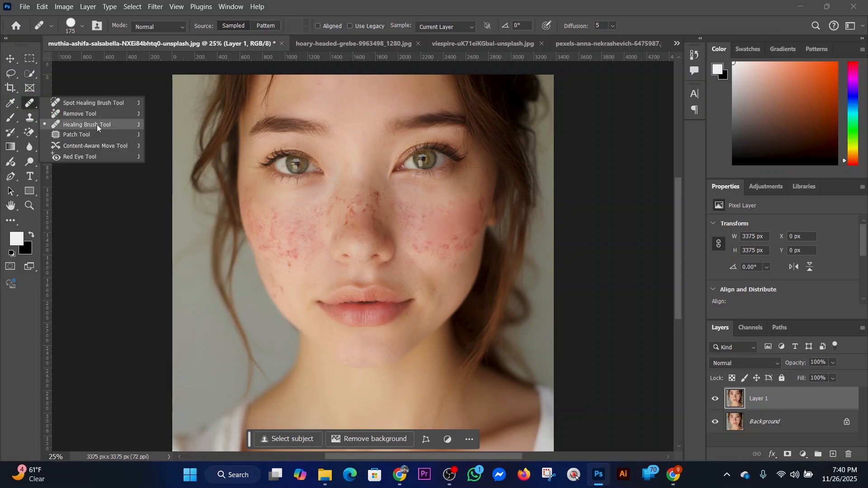
pyautogui.click(32, 104)
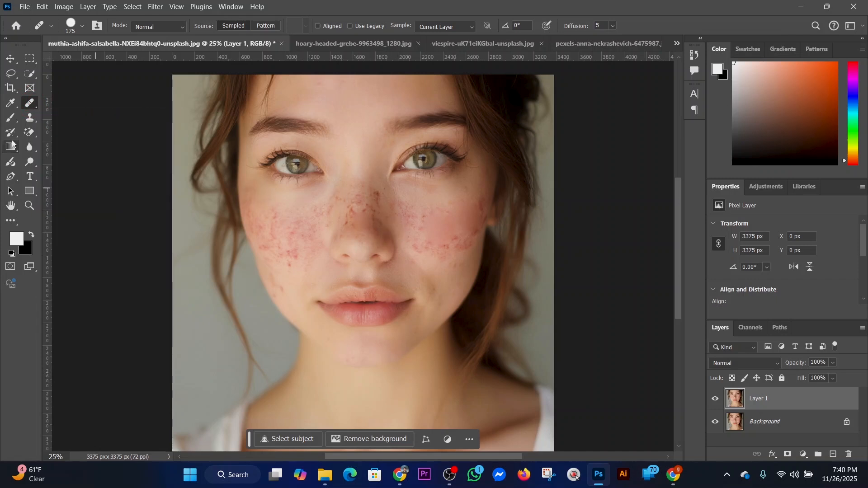
pyautogui.rightClick(27, 106)
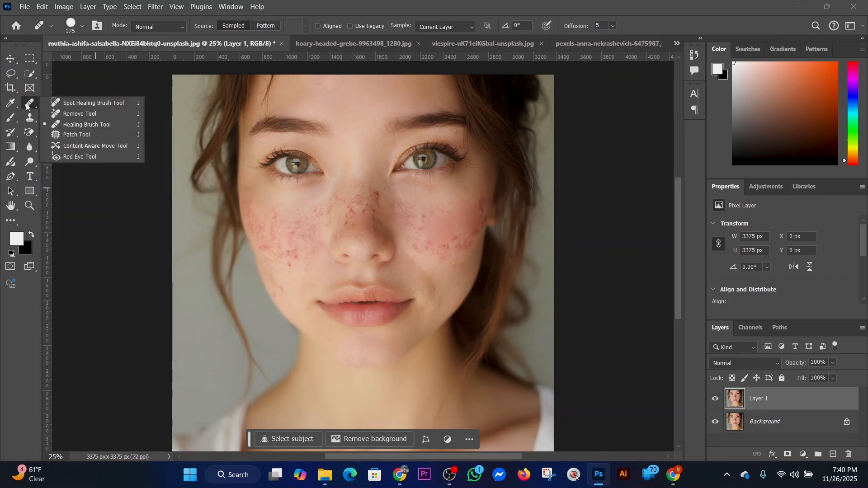
pyautogui.click(27, 106)
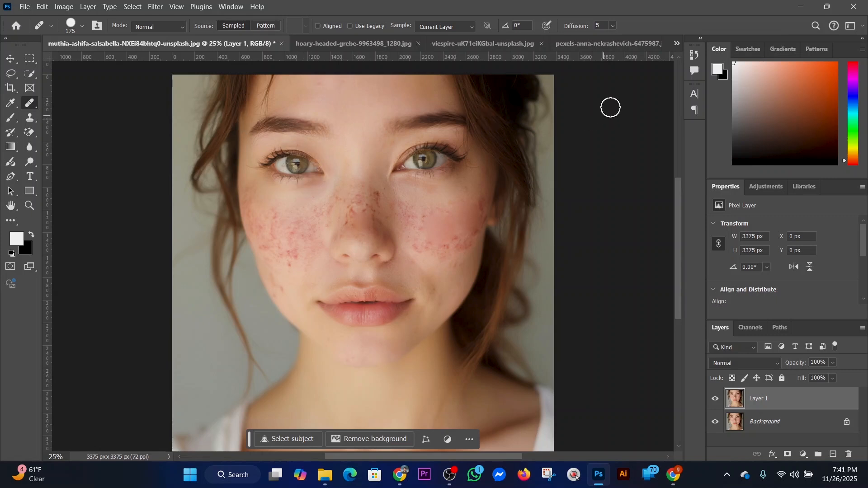
# Step: In the close-up photo of the acne-marked cheek, delete the retouched Layer 1 and duplicate the Background layer
pyautogui.click(596, 48)
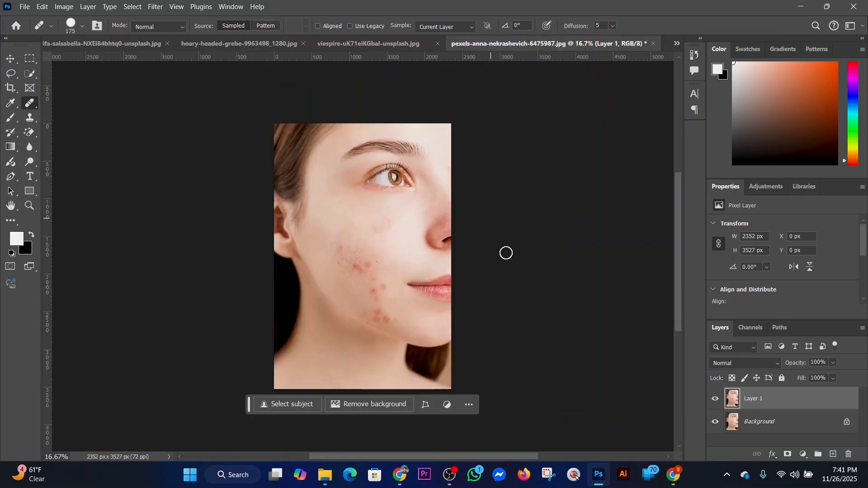
pyautogui.click(849, 454)
pyautogui.click(407, 187)
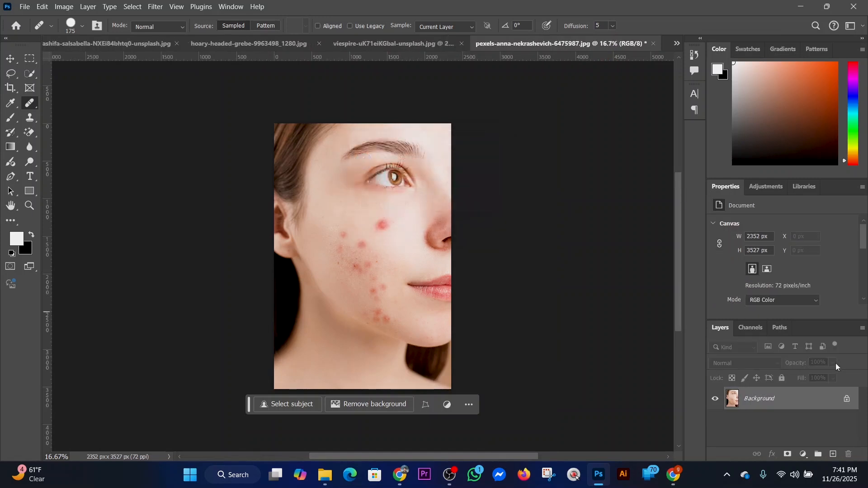
pyautogui.hotkey('ctrl', 'j')
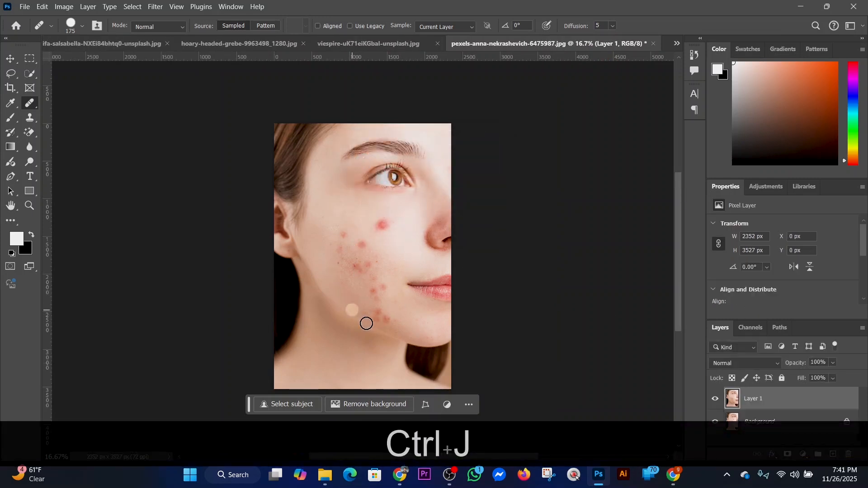
# Step: With the Patch Tool, outline the lower-cheek spots beside the mouth in a freehand selection about 486 × 255 px
pyautogui.rightClick(29, 103)
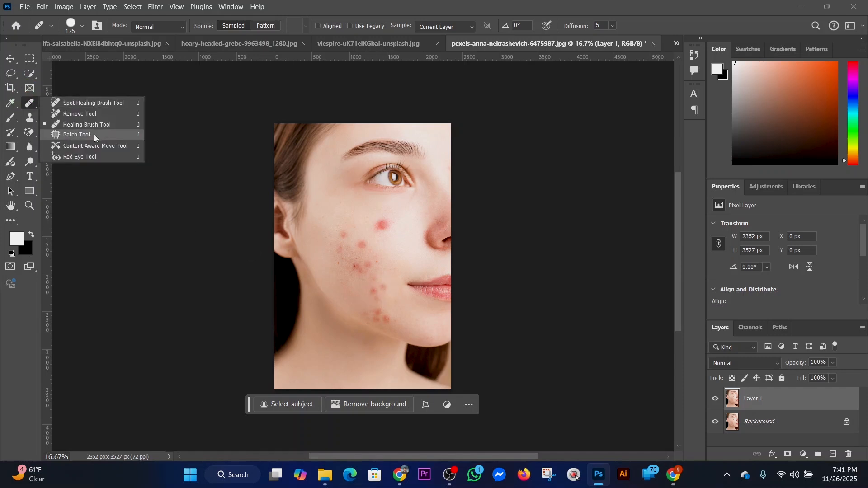
pyautogui.click(94, 134)
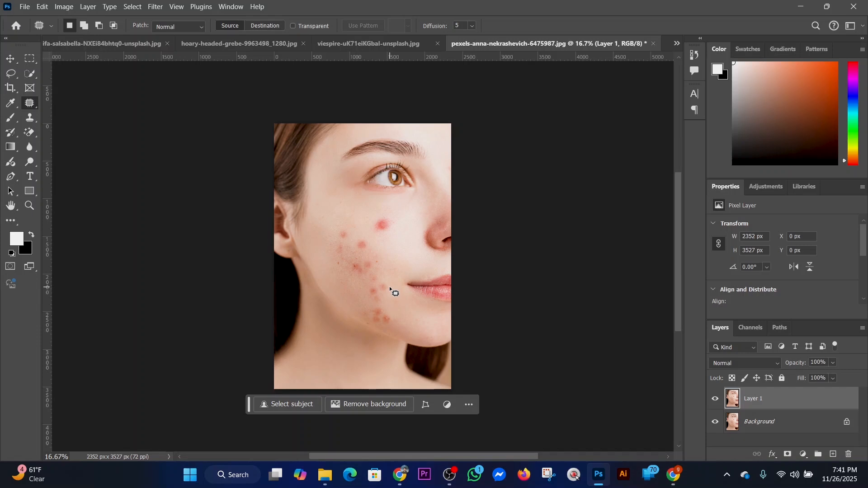
pyautogui.scroll(2, 389, 287)
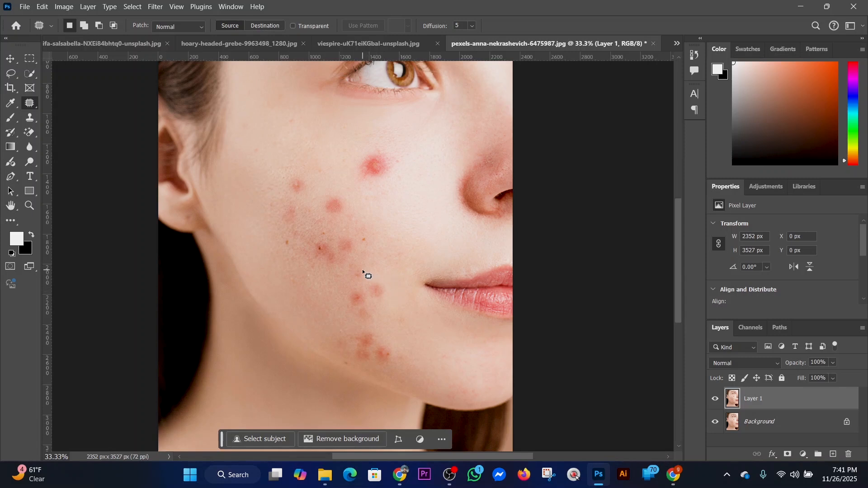
pyautogui.moveTo(397, 295)
pyautogui.mouseDown()
pyautogui.moveTo(361, 272)
pyautogui.moveTo(333, 276)
pyautogui.moveTo(326, 294)
pyautogui.moveTo(347, 314)
pyautogui.moveTo(379, 317)
pyautogui.moveTo(398, 294)
pyautogui.mouseUp()
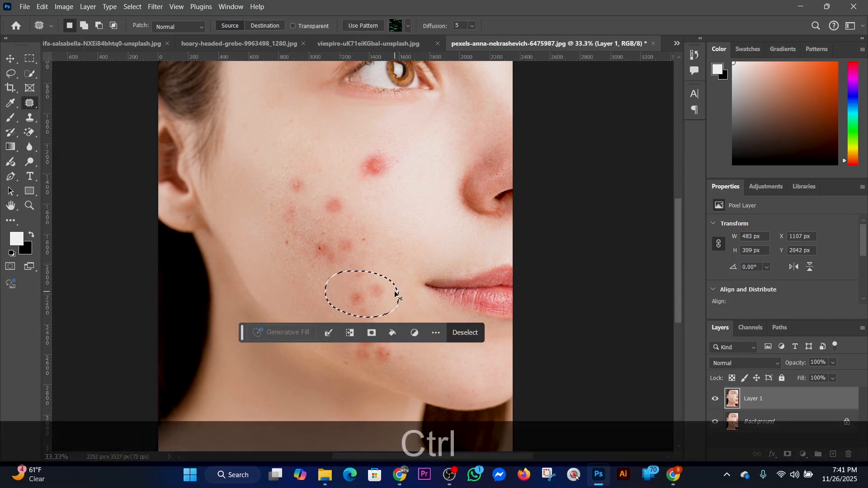
pyautogui.hotkey('ctrl', 'z')
pyautogui.moveTo(373, 304)
pyautogui.mouseDown()
pyautogui.moveTo(394, 287)
pyautogui.moveTo(368, 276)
pyautogui.moveTo(340, 274)
pyautogui.moveTo(321, 286)
pyautogui.moveTo(325, 301)
pyautogui.moveTo(376, 302)
pyautogui.mouseUp()
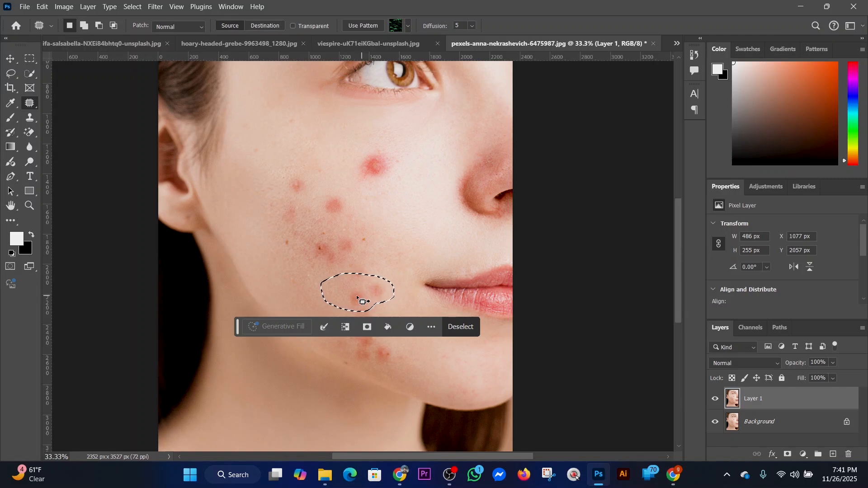
# Step: Patch the outlined spots with clean skin from the upper cheek, deselect, and compare with the original by toggling Layer 1's visibility
pyautogui.moveTo(353, 297); pyautogui.dragTo(294, 134)
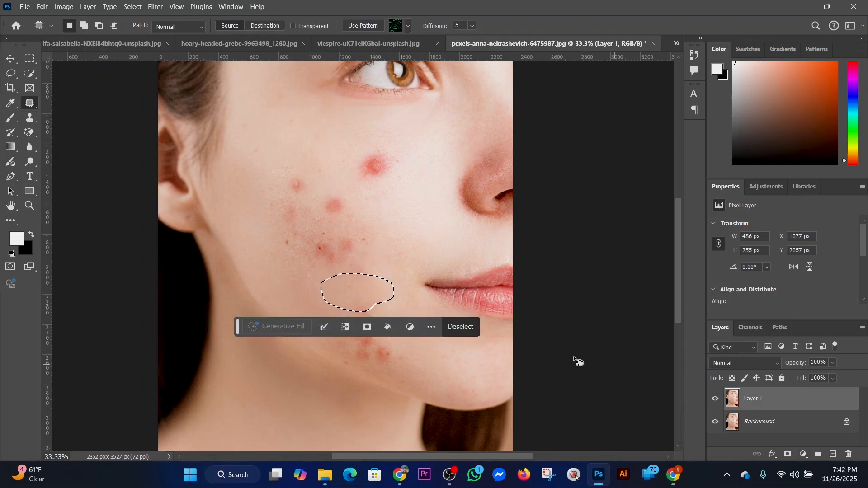
pyautogui.press('ctrl')
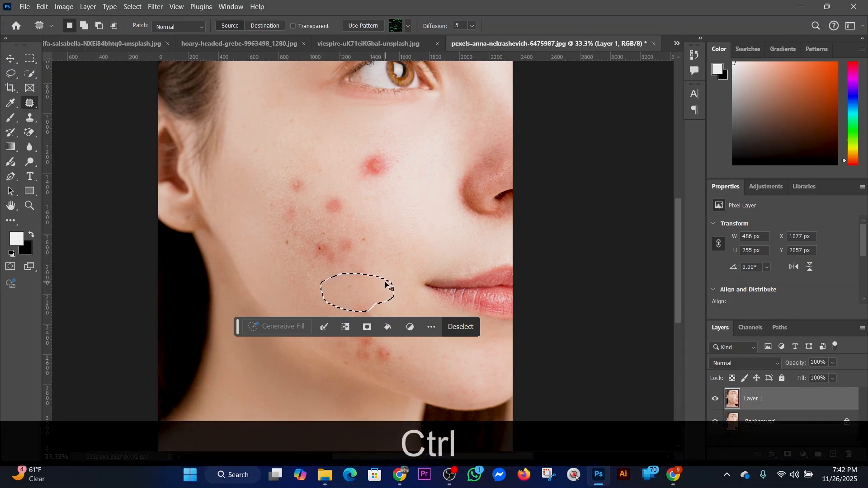
pyautogui.hotkey('ctrl', 'd')
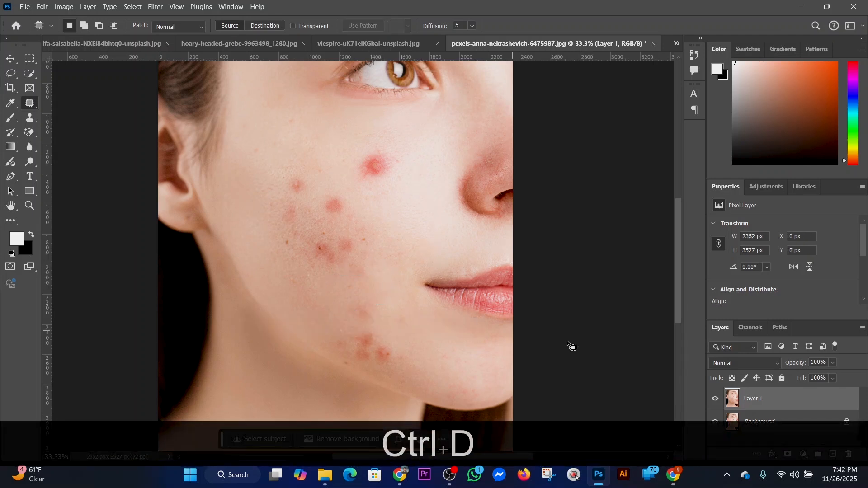
pyautogui.click(715, 400)
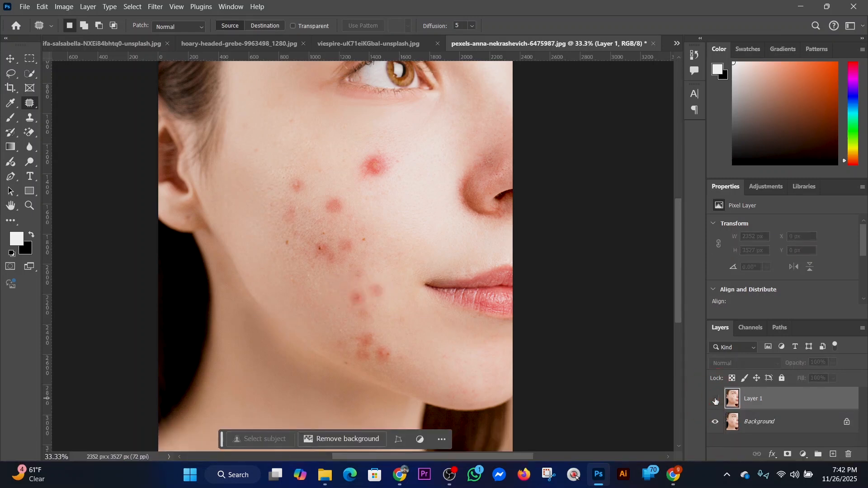
pyautogui.click(716, 400)
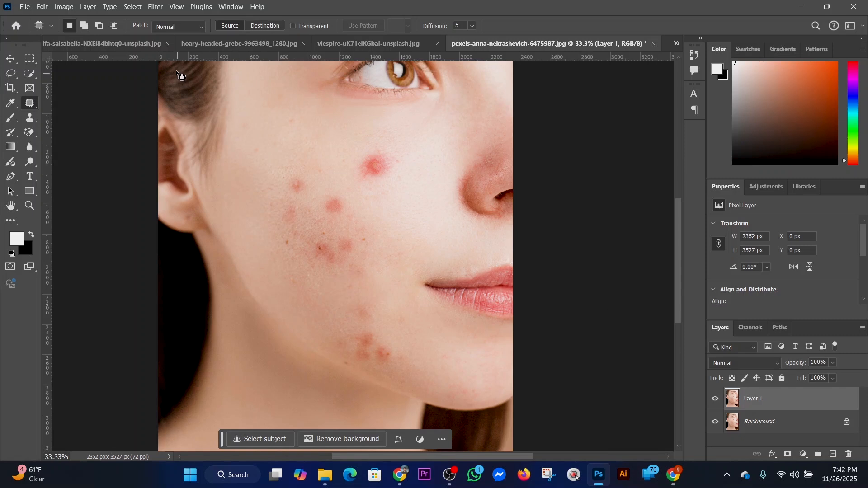
# Step: In the front-facing portrait, patch a red area about 258 × 284 px on the cheek with clean skin from below the mouth corner, and deselect
pyautogui.click(111, 48)
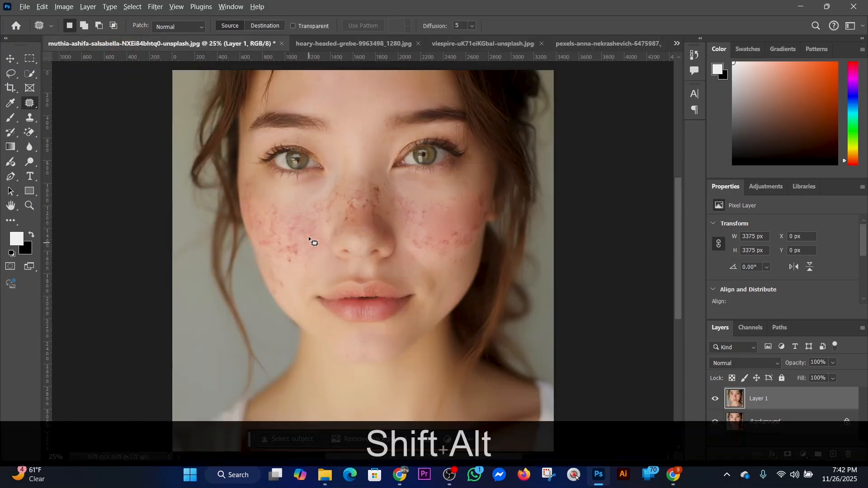
pyautogui.scroll(3, 309, 242)
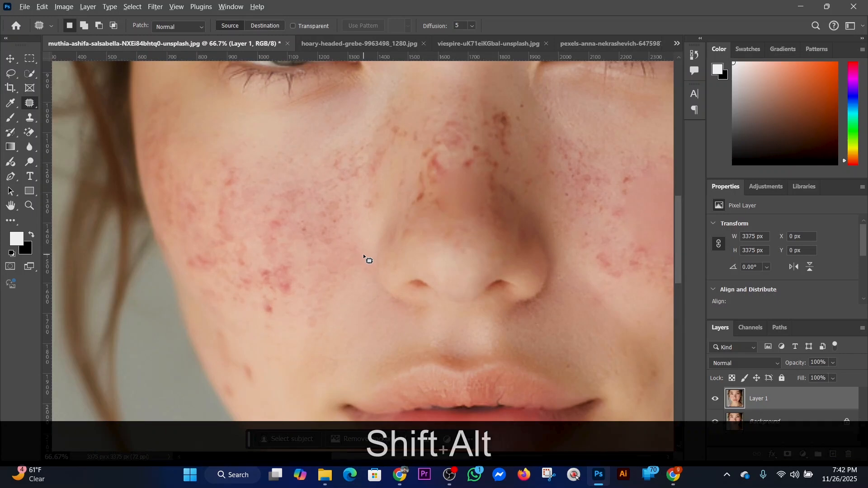
pyautogui.scroll(-1, 364, 256)
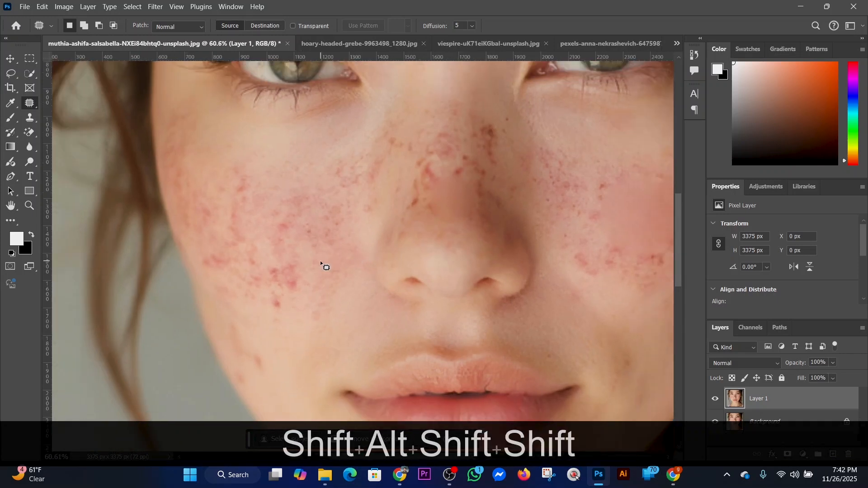
pyautogui.moveTo(272, 313)
pyautogui.mouseDown()
pyautogui.moveTo(288, 315)
pyautogui.moveTo(320, 290)
pyautogui.moveTo(317, 253)
pyautogui.moveTo(283, 241)
pyautogui.moveTo(252, 281)
pyautogui.moveTo(283, 316)
pyautogui.mouseUp()
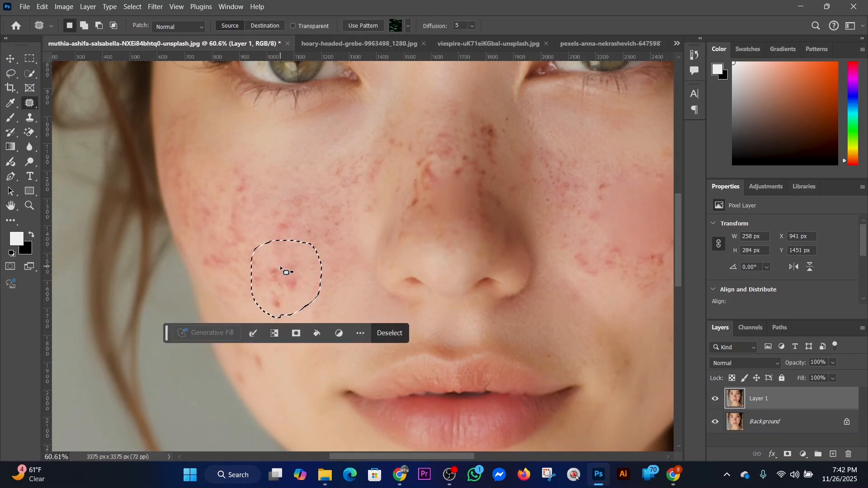
pyautogui.moveTo(281, 265); pyautogui.dragTo(303, 410)
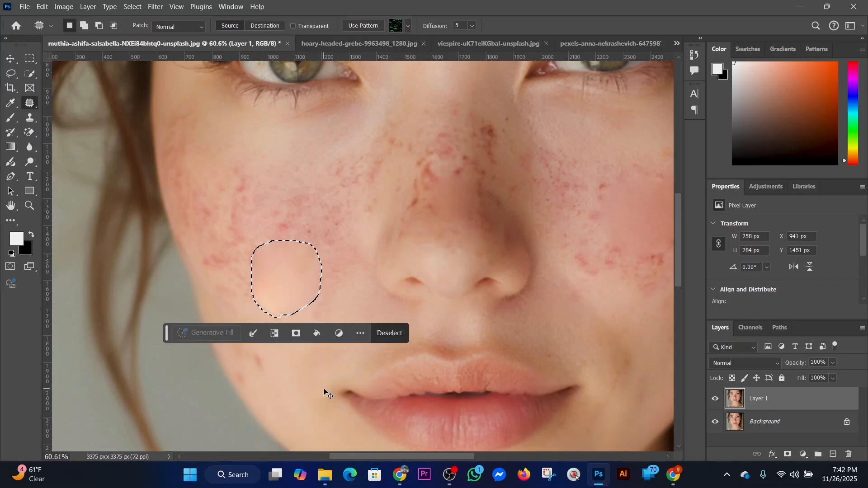
pyautogui.hotkey('ctrl', 'd')
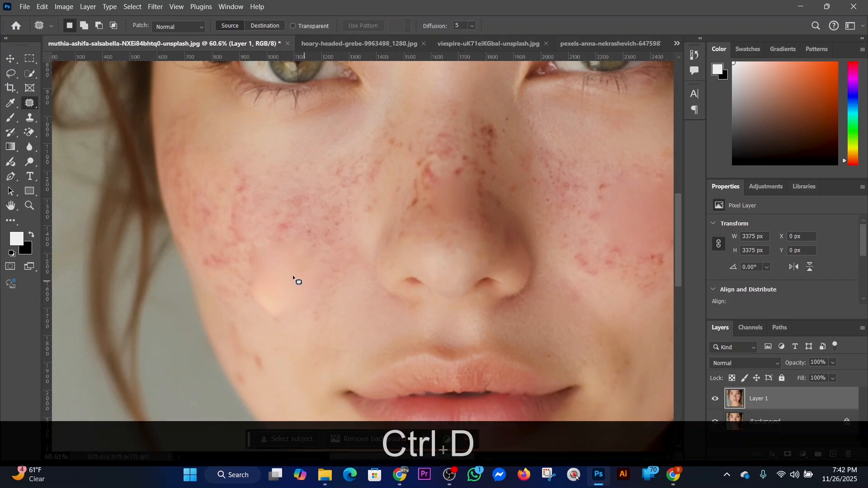
pyautogui.scroll(-4, 314, 361)
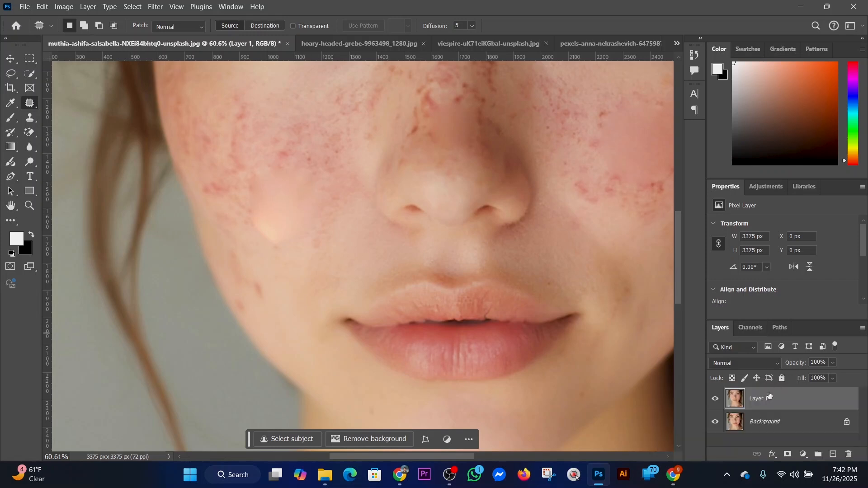
# Step: Compare the patched cheek with the original by repeatedly hiding and showing Layer 1
pyautogui.click(715, 400)
pyautogui.click(715, 400)
pyautogui.click(716, 400)
pyautogui.click(716, 401)
pyautogui.rightClick(27, 105)
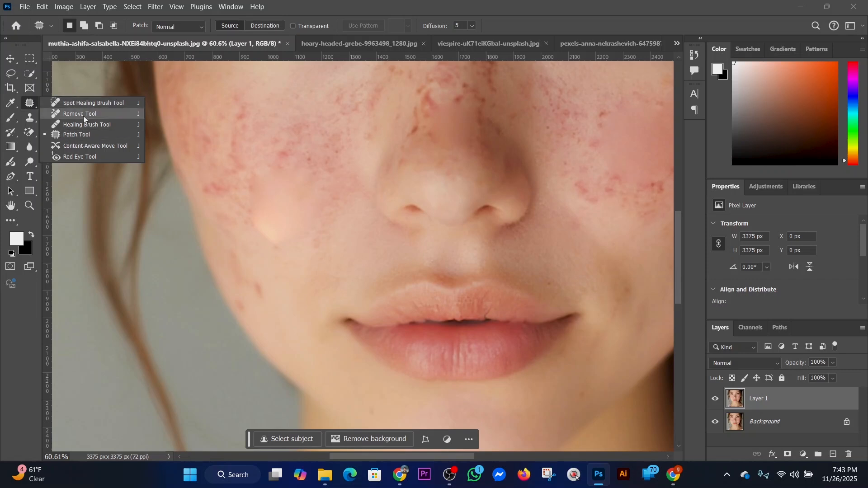
pyautogui.click(28, 104)
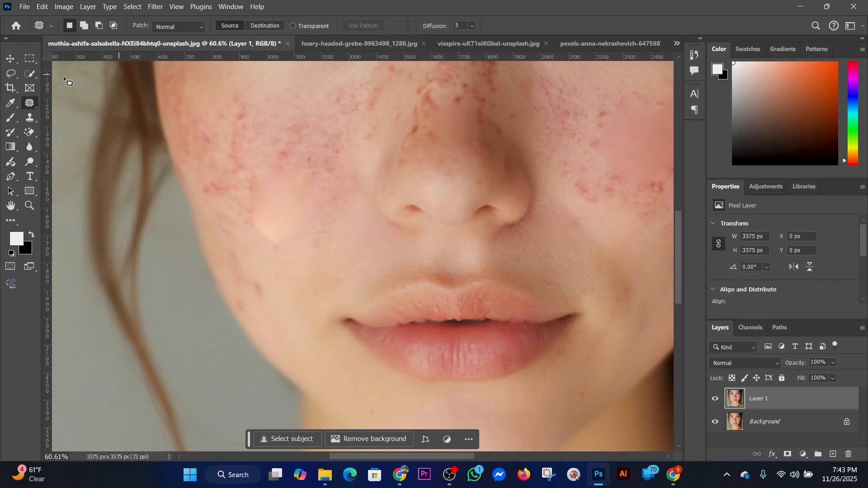
pyautogui.rightClick(28, 105)
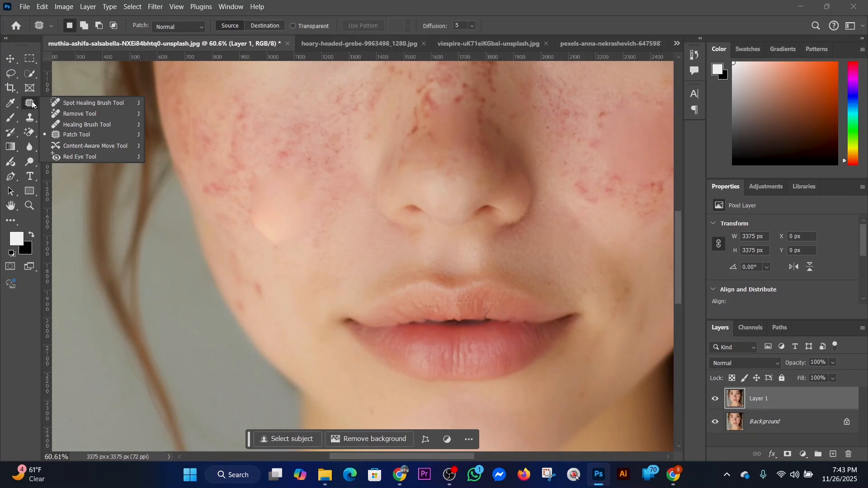
pyautogui.click(32, 104)
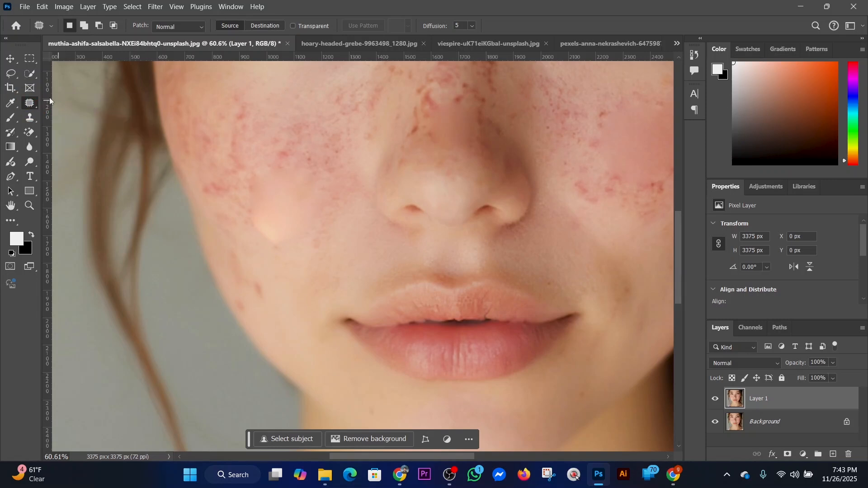
# Step: Activate the Remove Tool, switch to hoary-headed-grebe-9963498_1280.jpg and add a new empty layer above the Background
pyautogui.rightClick(26, 103)
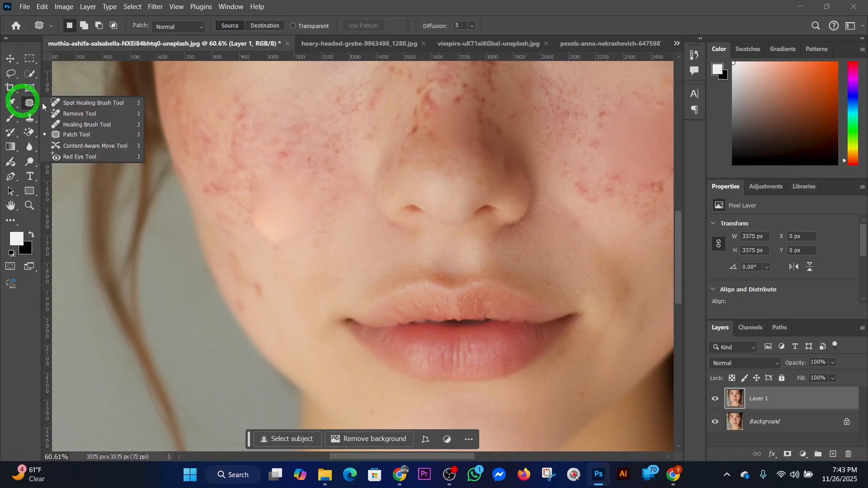
pyautogui.click(75, 116)
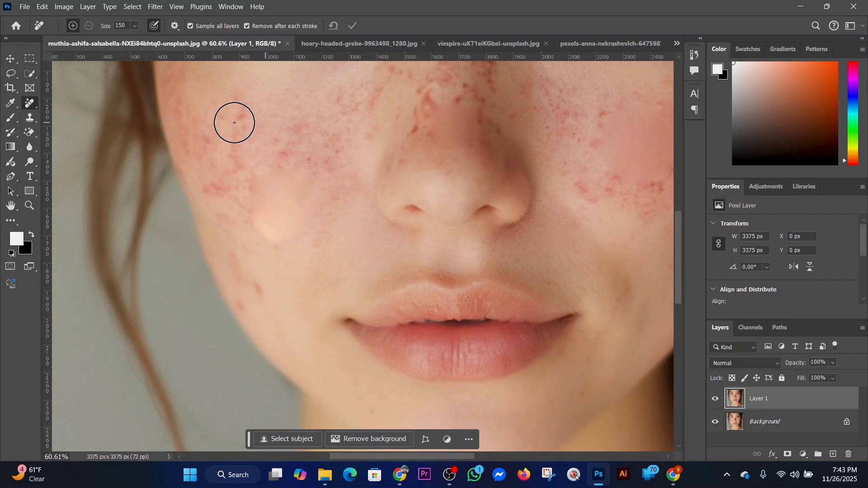
pyautogui.click(360, 49)
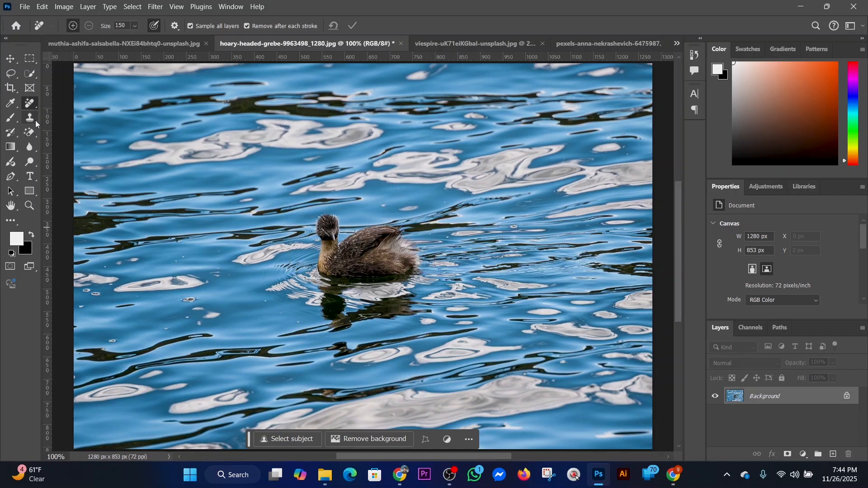
pyautogui.rightClick(30, 103)
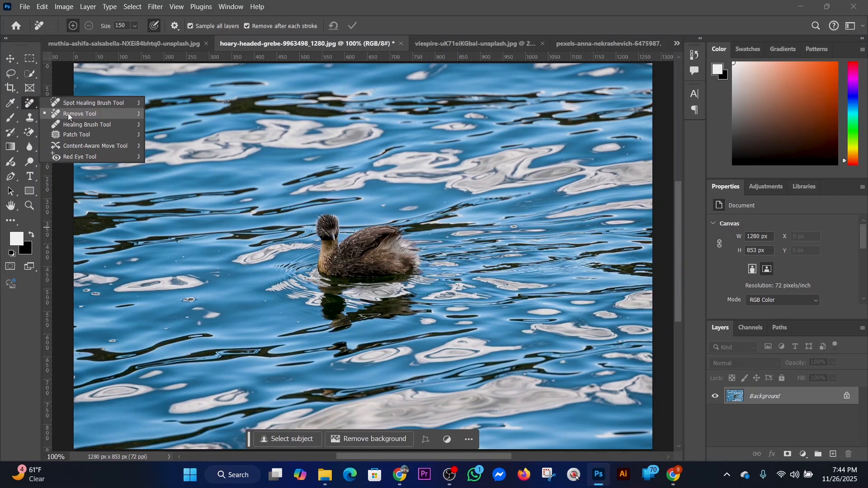
pyautogui.click(32, 105)
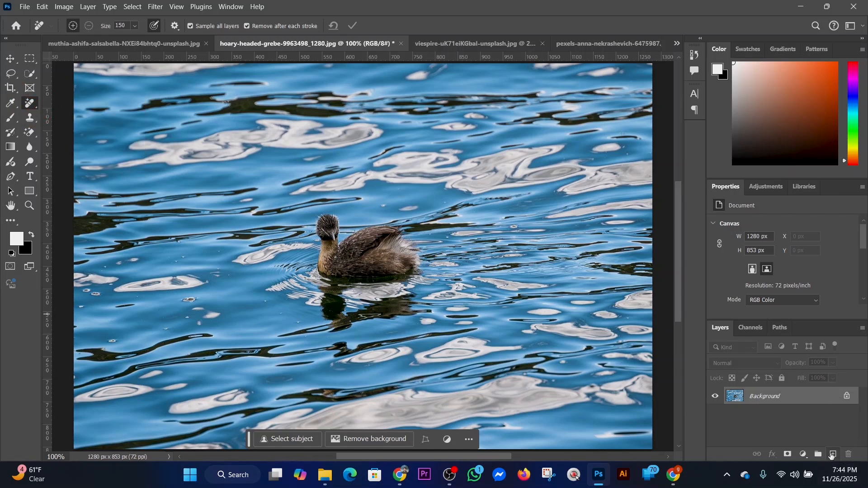
pyautogui.click(833, 454)
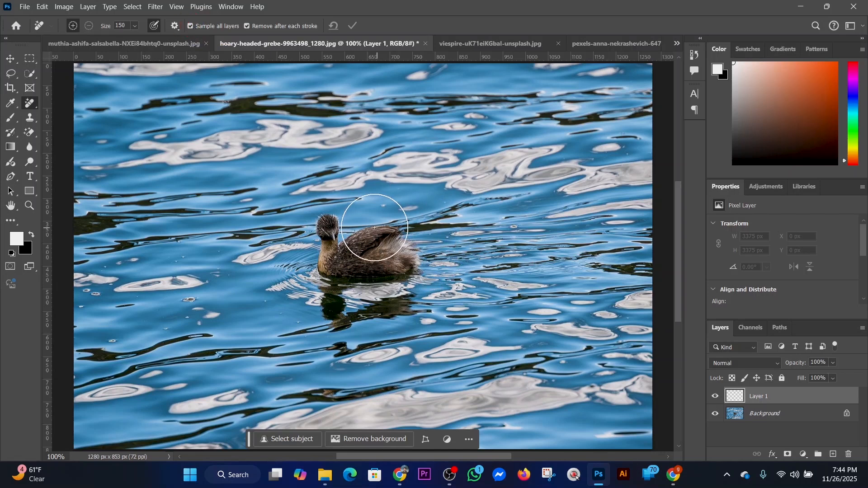
# Step: Try to remove the grebe on the empty layer with Sample all layers turned off
pyautogui.click(191, 26)
pyautogui.moveTo(368, 251)
pyautogui.mouseDown()
pyautogui.moveTo(382, 252)
pyautogui.moveTo(341, 236)
pyautogui.moveTo(332, 256)
pyautogui.mouseUp()
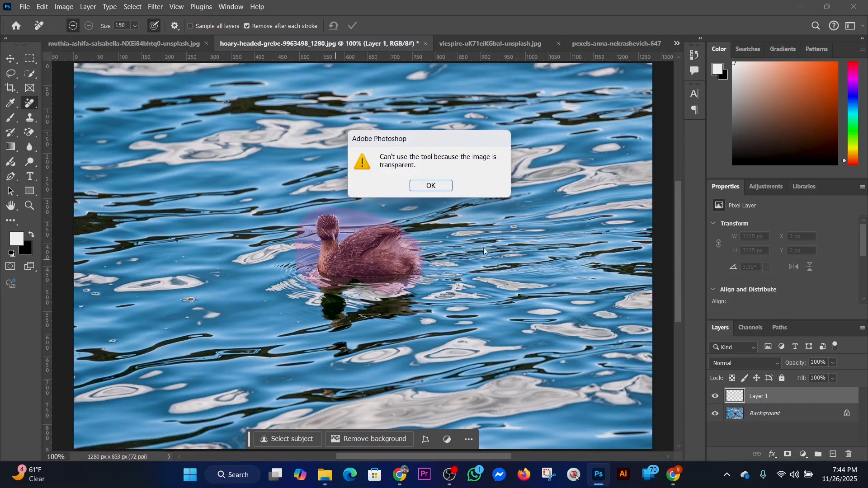
pyautogui.click(432, 186)
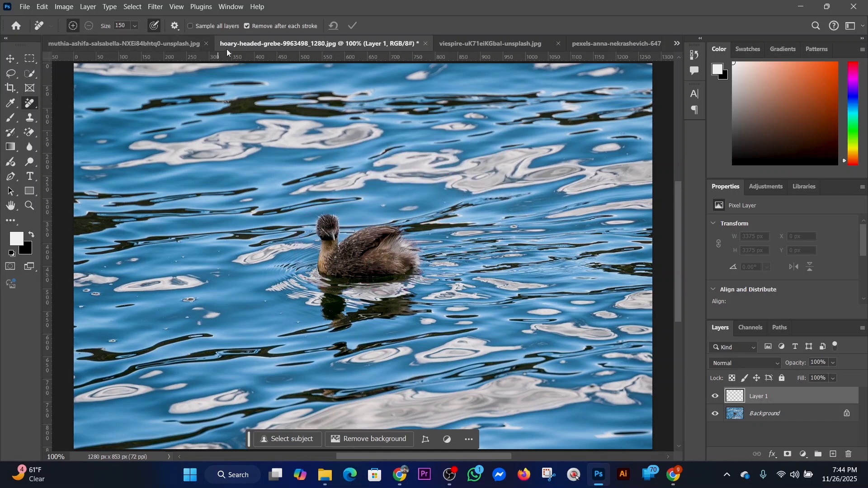
# Step: Turn Sample all layers back on and reduce the Remove Tool's brush size to 125
pyautogui.click(208, 26)
pyautogui.press('[')
pyautogui.press('[')
pyautogui.press(']')
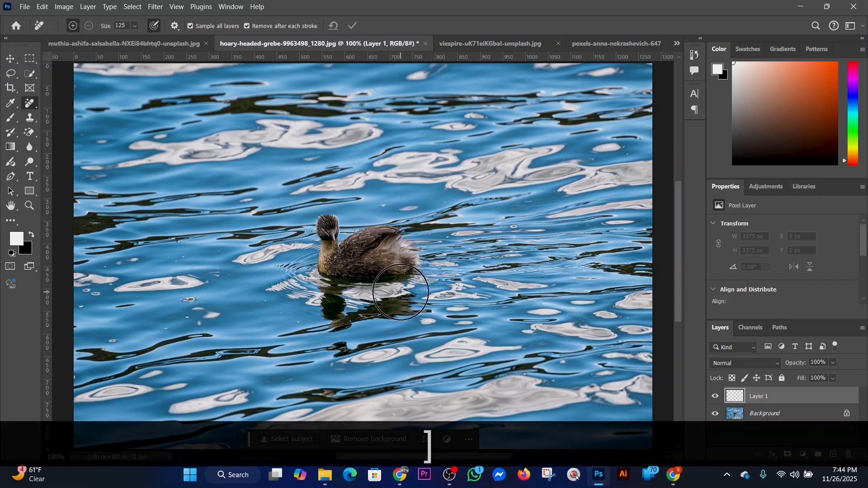
# Step: Remove the grebe on Layer 1 with the Remove Tool at brush size 125, and compare the result by hiding and showing the layer
pyautogui.click(134, 26)
pyautogui.click(134, 26)
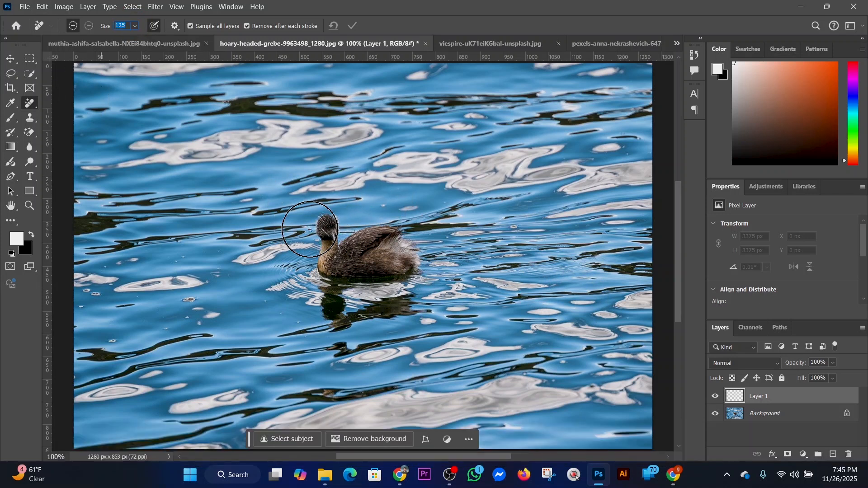
pyautogui.press('[')
pyautogui.press('[')
pyautogui.press('[')
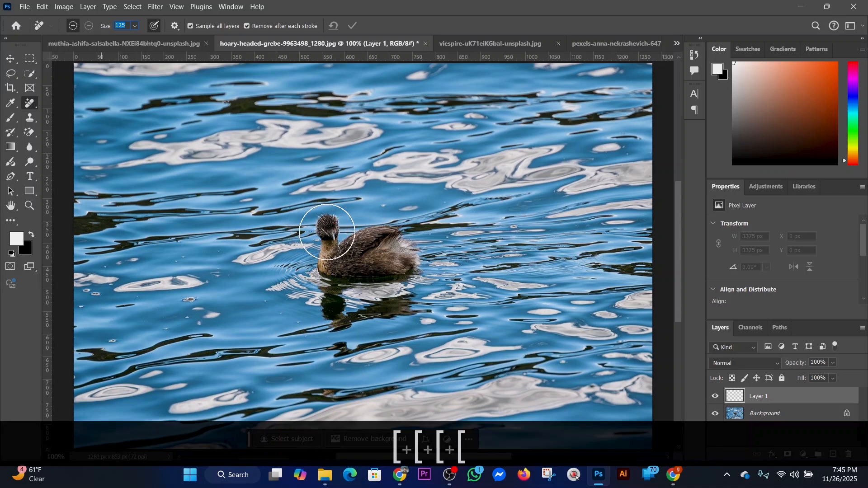
pyautogui.press('[')
pyautogui.moveTo(327, 226)
pyautogui.mouseDown()
pyautogui.moveTo(343, 267)
pyautogui.moveTo(387, 263)
pyautogui.moveTo(395, 259)
pyautogui.moveTo(373, 246)
pyautogui.mouseUp()
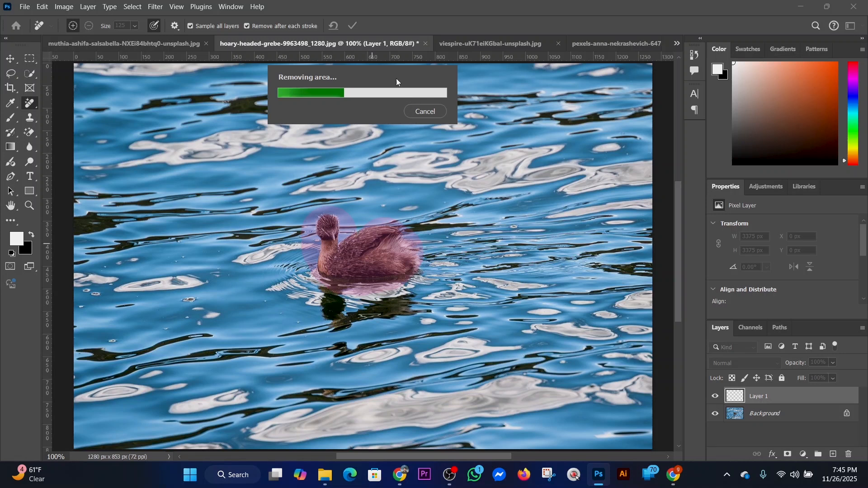
pyautogui.click(716, 396)
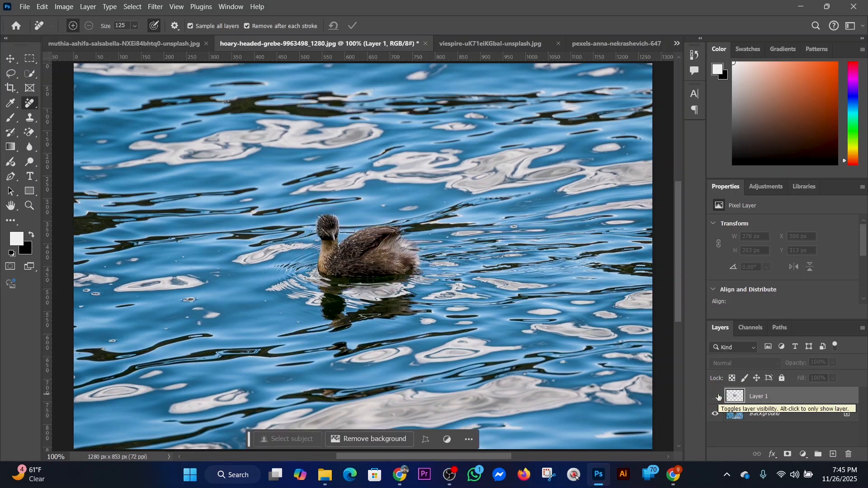
pyautogui.click(718, 397)
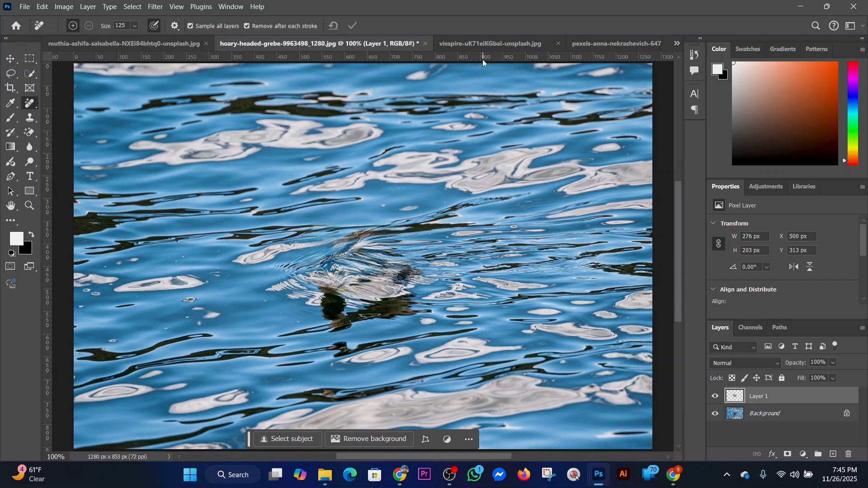
# Step: In viespire-uK71eiKGbal-unsplash.jpg, add an empty layer and remove the distant man in black with the Remove Tool
pyautogui.click(465, 45)
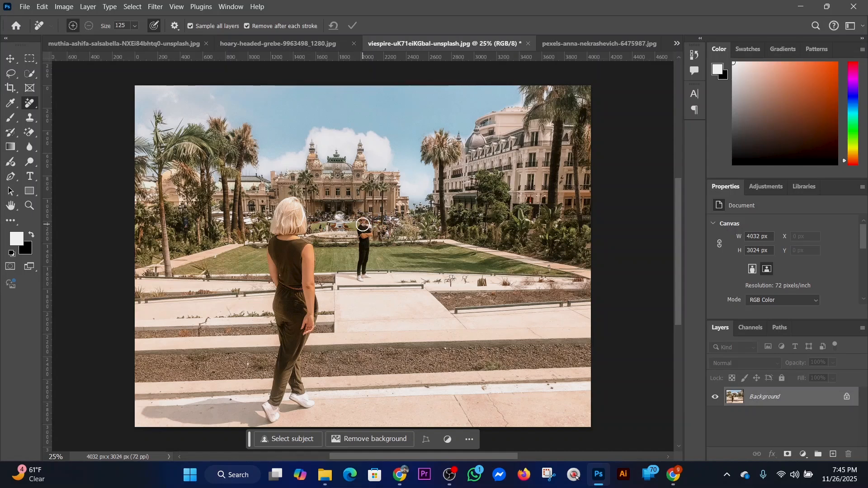
pyautogui.click(837, 455)
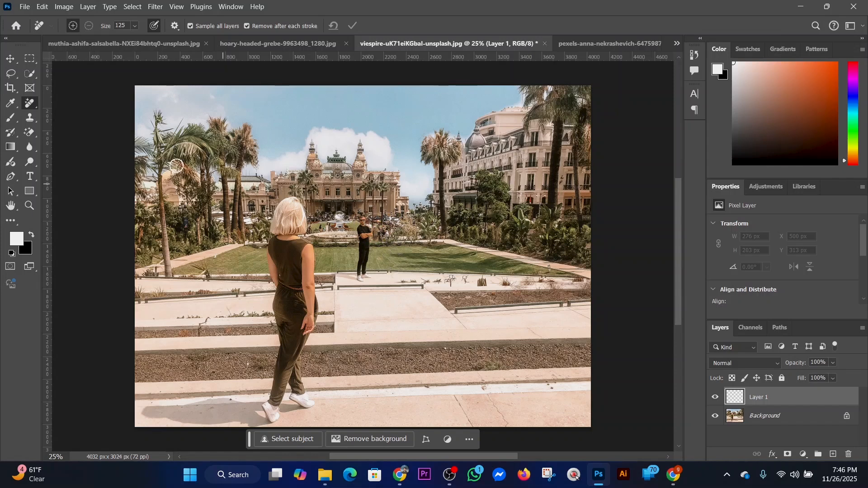
pyautogui.rightClick(31, 104)
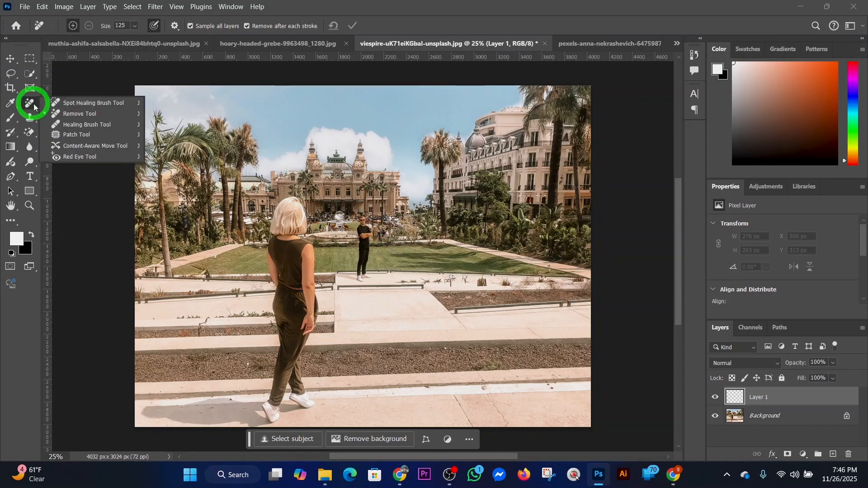
pyautogui.click(80, 114)
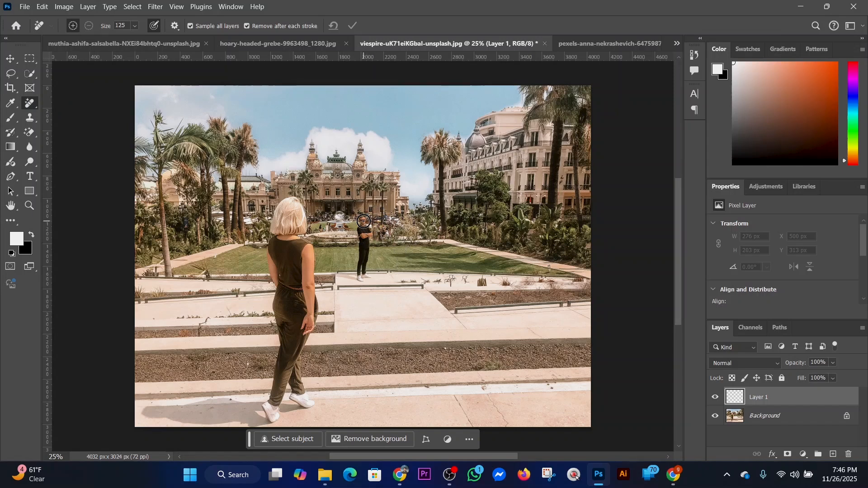
pyautogui.moveTo(363, 220)
pyautogui.mouseDown()
pyautogui.moveTo(363, 276)
pyautogui.moveTo(369, 230)
pyautogui.mouseUp()
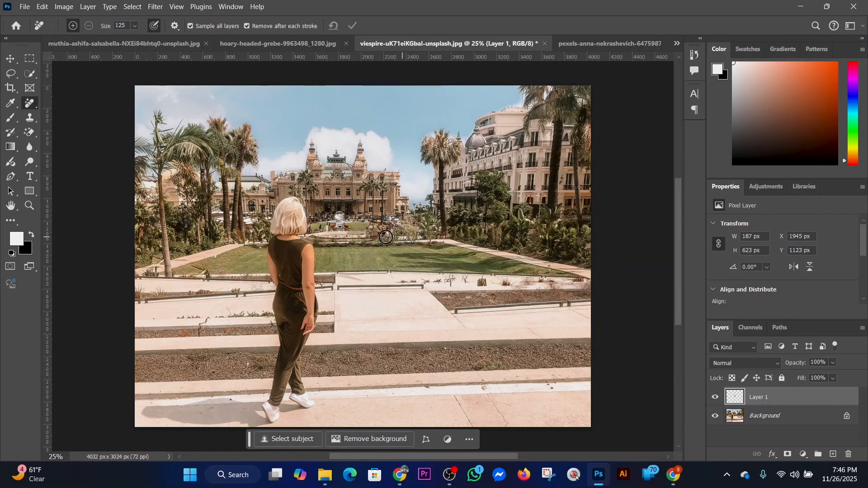
# Step: Compare the plaza photo with and without the distant man by repeatedly hiding and showing Layer 1
pyautogui.click(716, 398)
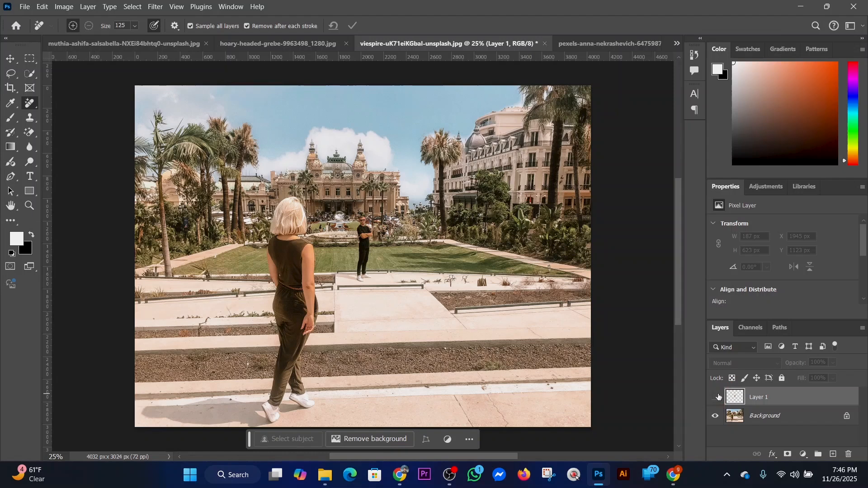
pyautogui.click(716, 398)
pyautogui.click(716, 398)
pyautogui.click(717, 399)
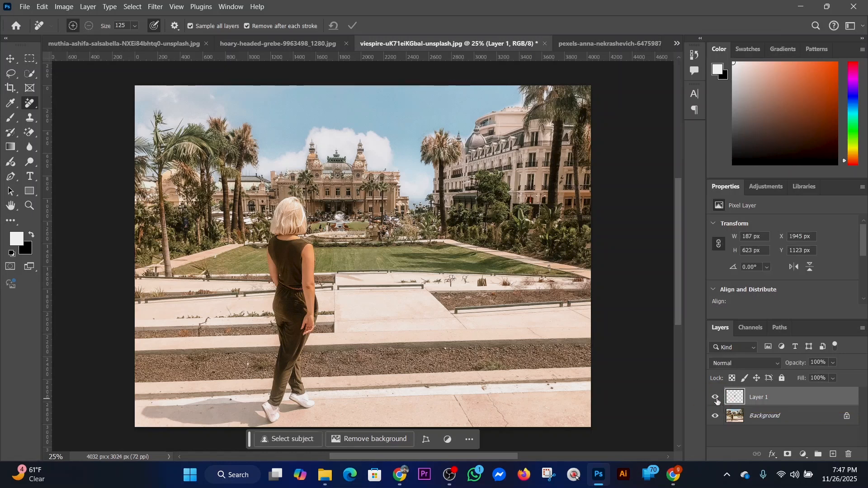
pyautogui.click(717, 399)
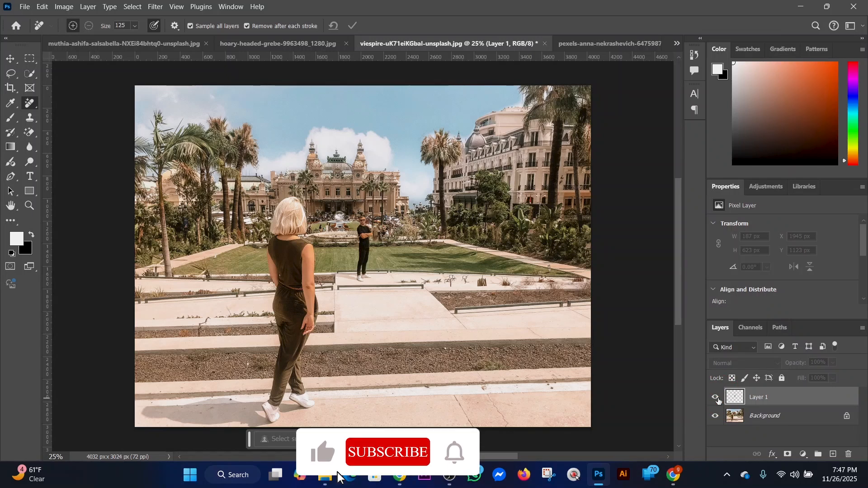
pyautogui.click(717, 399)
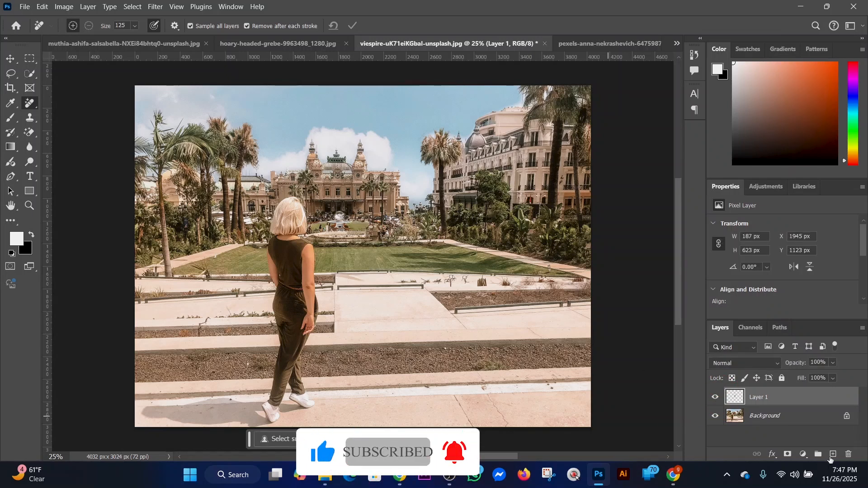
pyautogui.click(716, 397)
pyautogui.click(716, 398)
pyautogui.click(717, 397)
pyautogui.click(717, 397)
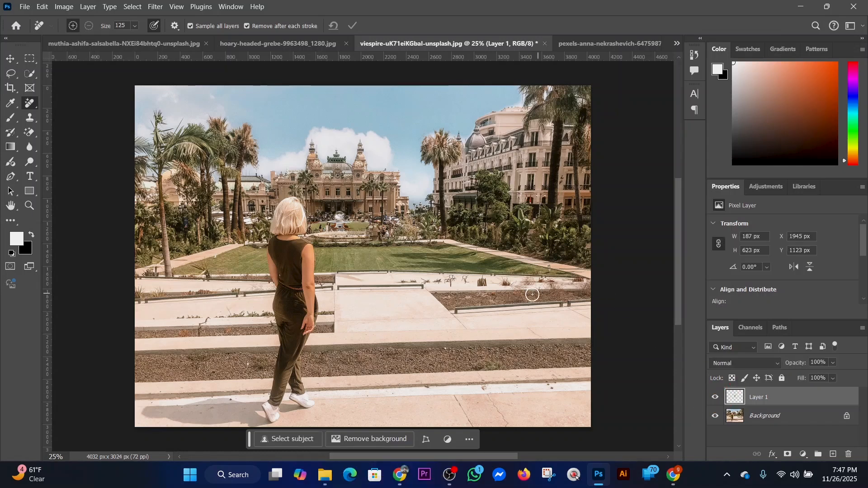
pyautogui.rightClick(33, 106)
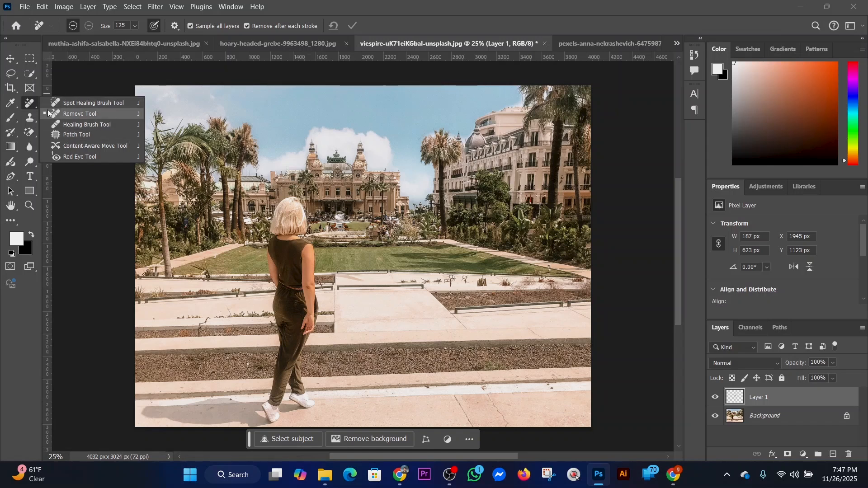
pyautogui.click(29, 104)
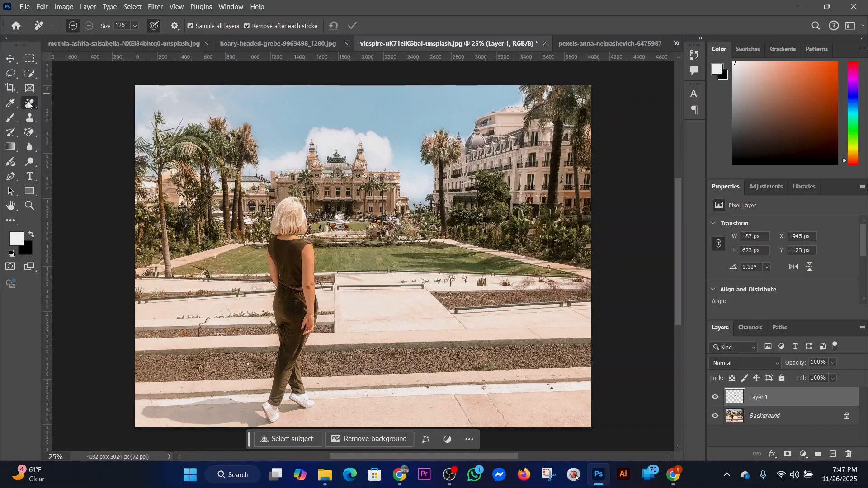